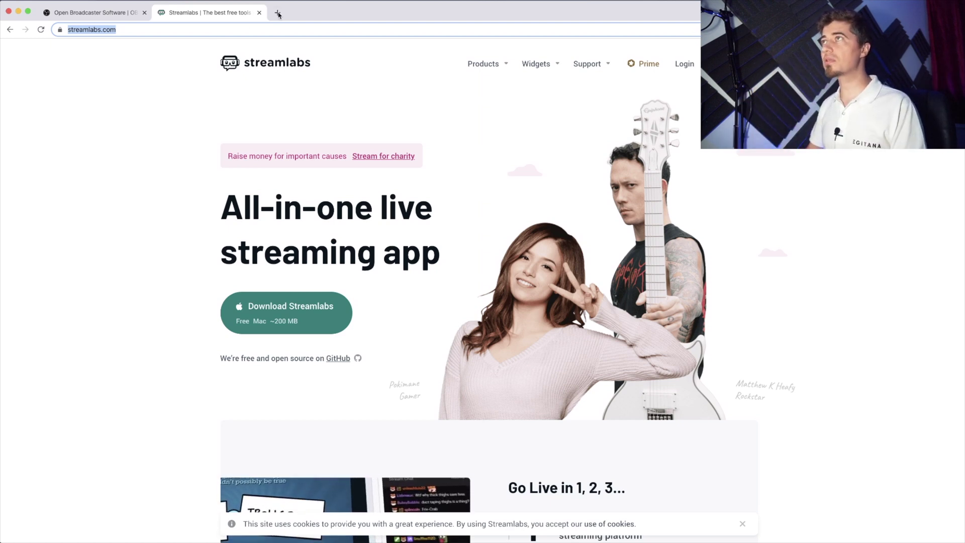
Search the web for "blackhole audio" in a new browser tab and open the ExistentialAudio/BlackHole GitHub page
{"action": "key", "text": "super+t"}
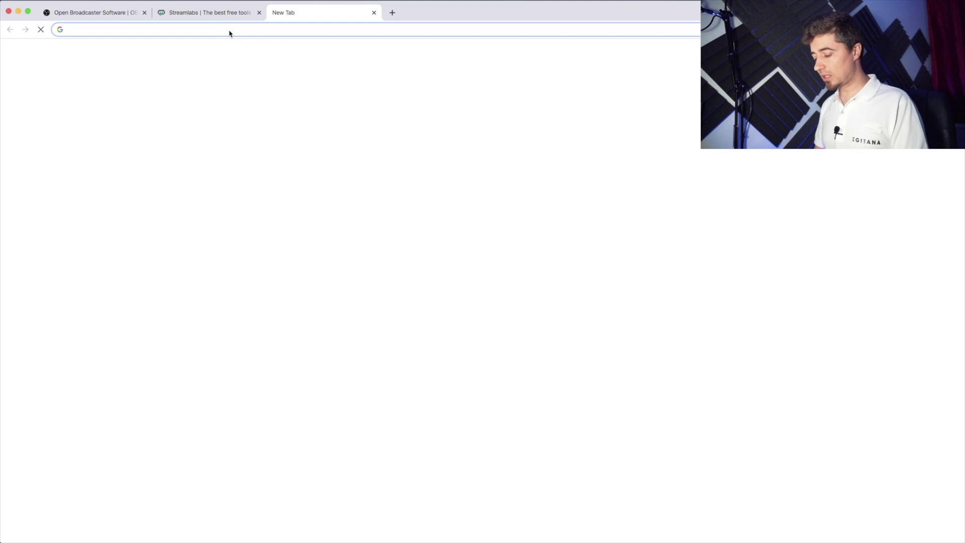
{"action": "type", "text": "blackhole audio"}
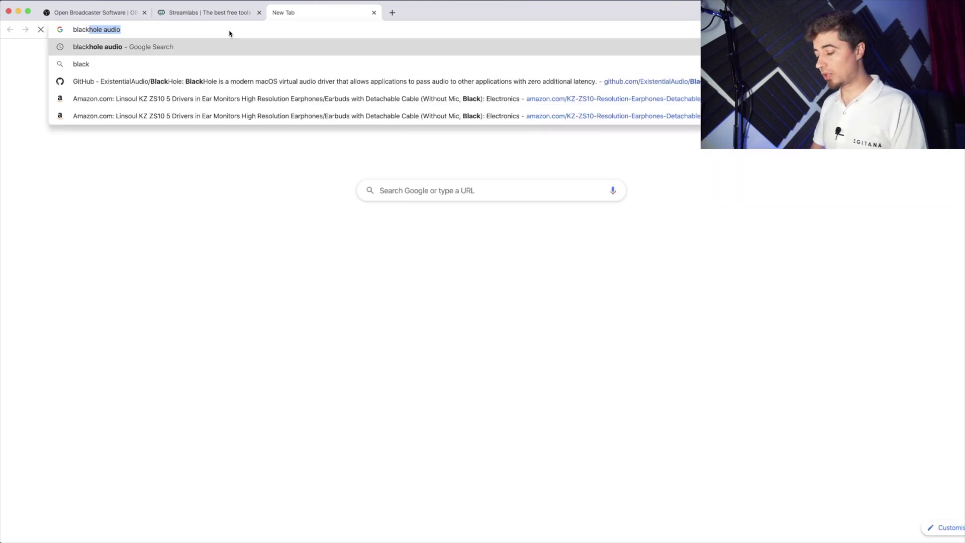
{"action": "key", "text": "Return"}
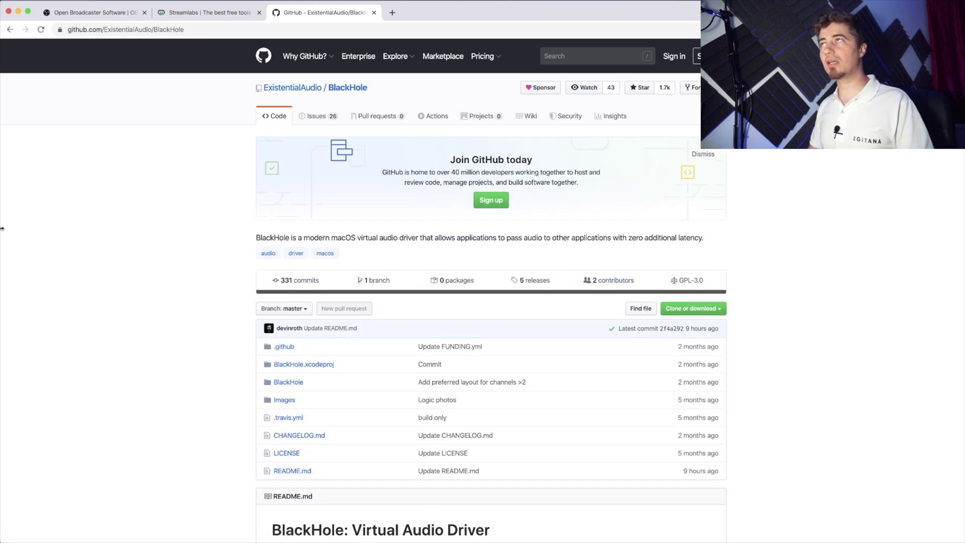
Search for "jack audio" in another new browser tab and open the JACK Audio Connection Kit site, jackaudio.org
{"action": "left_click", "coordinate": [393, 13]}
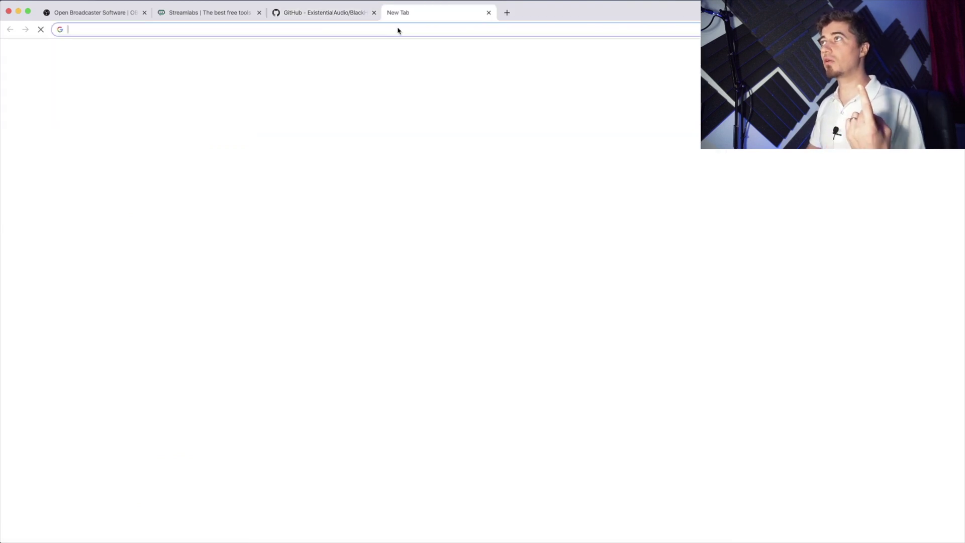
{"action": "left_click", "coordinate": [398, 29]}
{"action": "type", "text": "jack audio"}
{"action": "key", "text": "Return"}
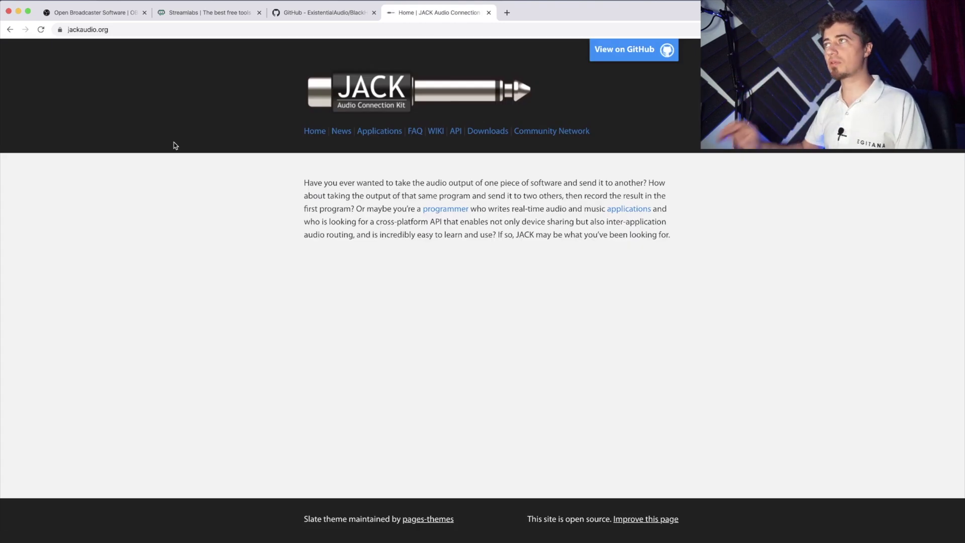
Return to the BlackHole GitHub repository and download it as a ZIP
{"action": "left_click", "coordinate": [311, 17]}
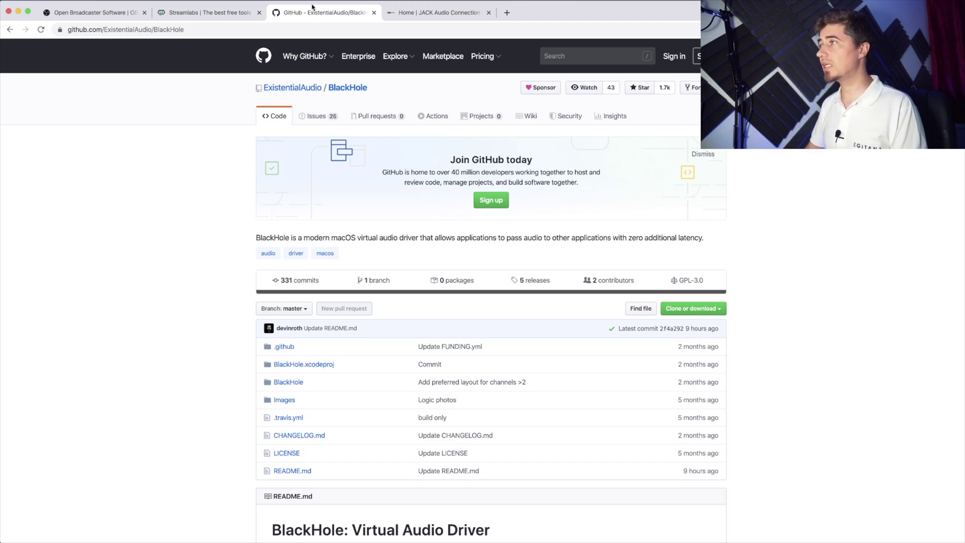
{"action": "left_click", "coordinate": [693, 308]}
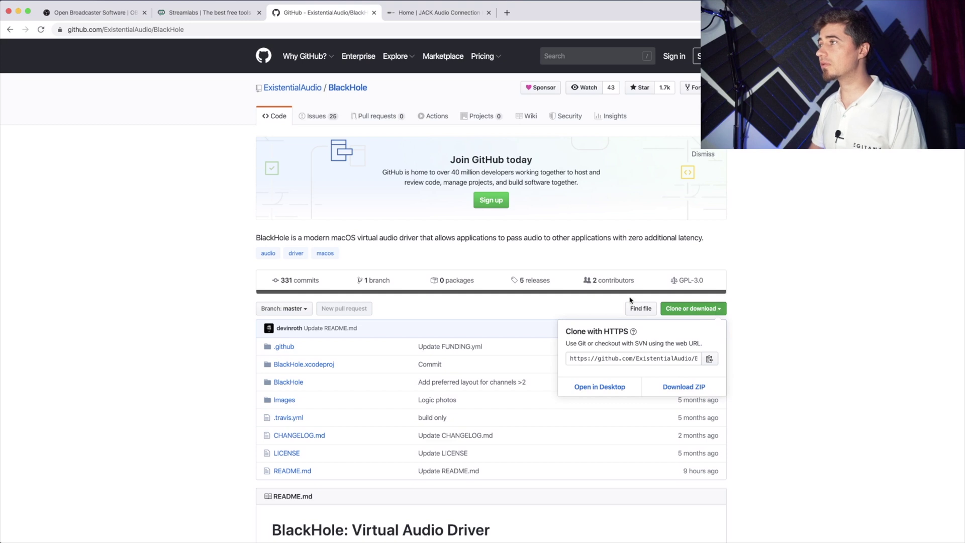
{"action": "left_click", "coordinate": [684, 387]}
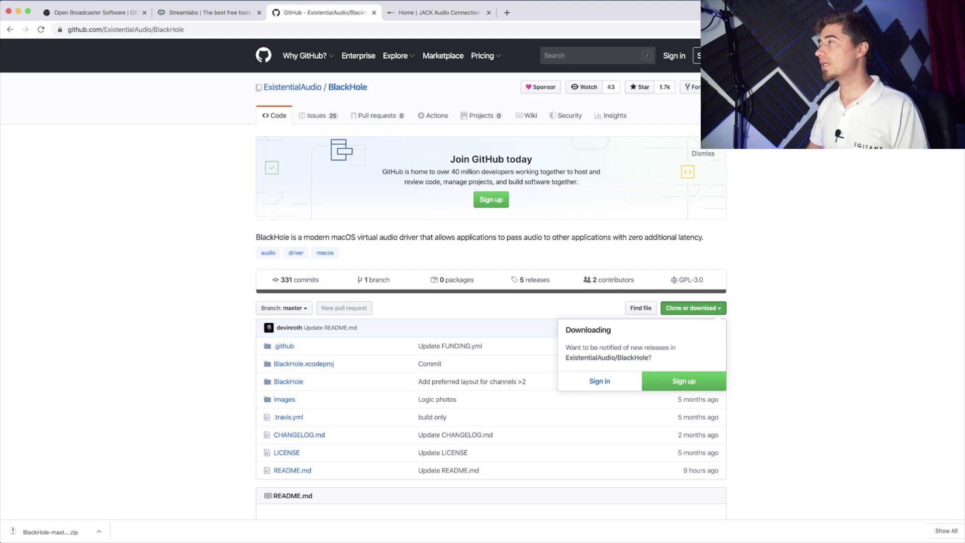
Open Audio MIDI Setup and examine the settings of the BlackHole 16ch and MOTU 8pre devices
{"action": "key", "text": "super+space"}
{"action": "type", "text": "audio midi"}
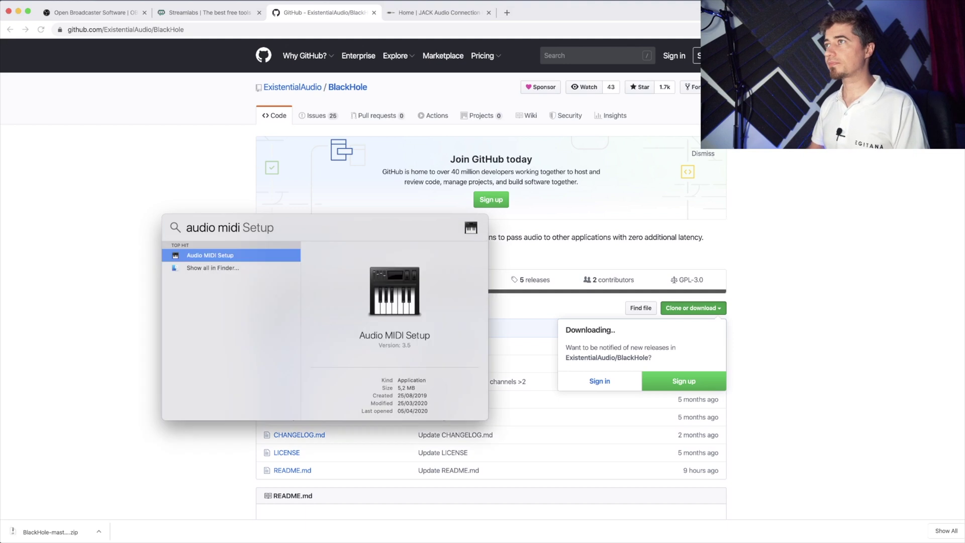
{"action": "key", "text": "Return"}
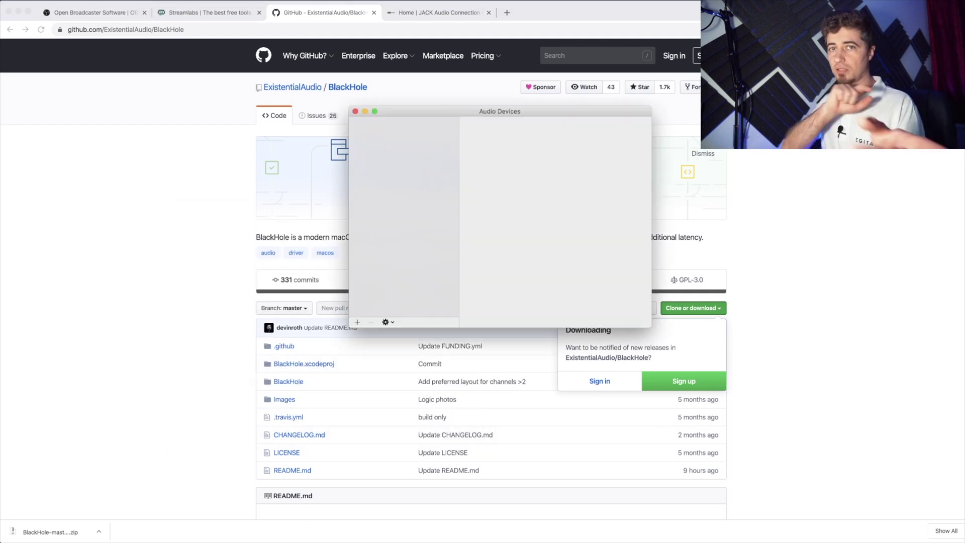
{"action": "left_click_drag", "start_coordinate": [525, 117], "coordinate": [268, 167]}
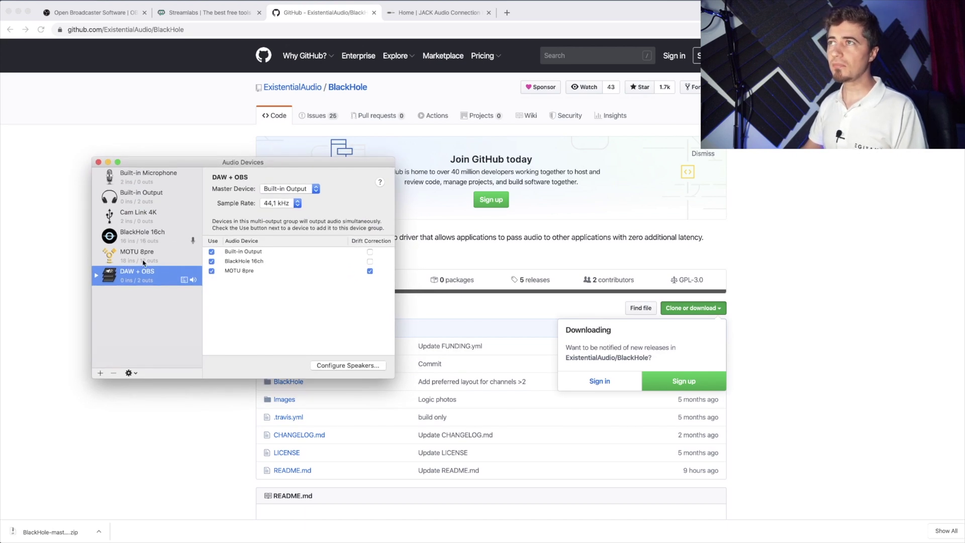
{"action": "left_click", "coordinate": [134, 237]}
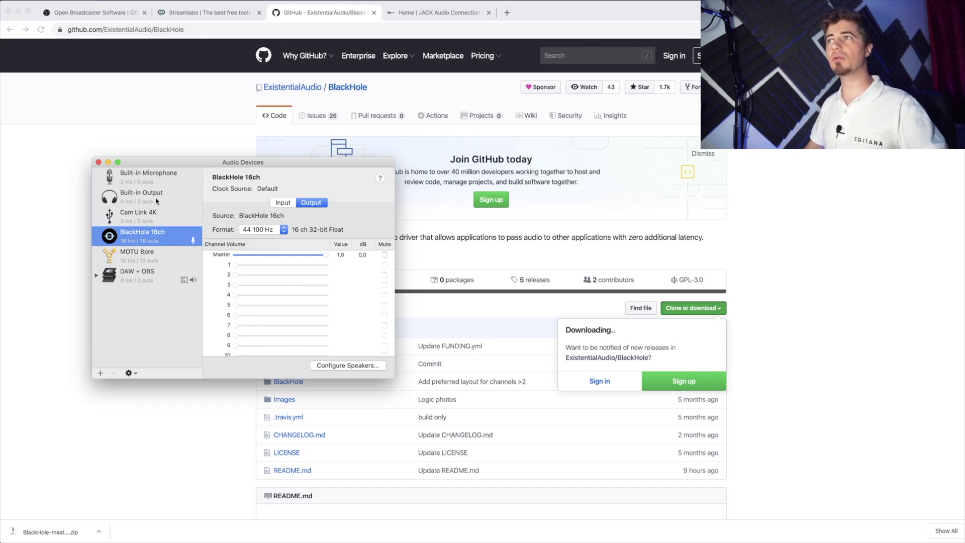
{"action": "left_click", "coordinate": [149, 257]}
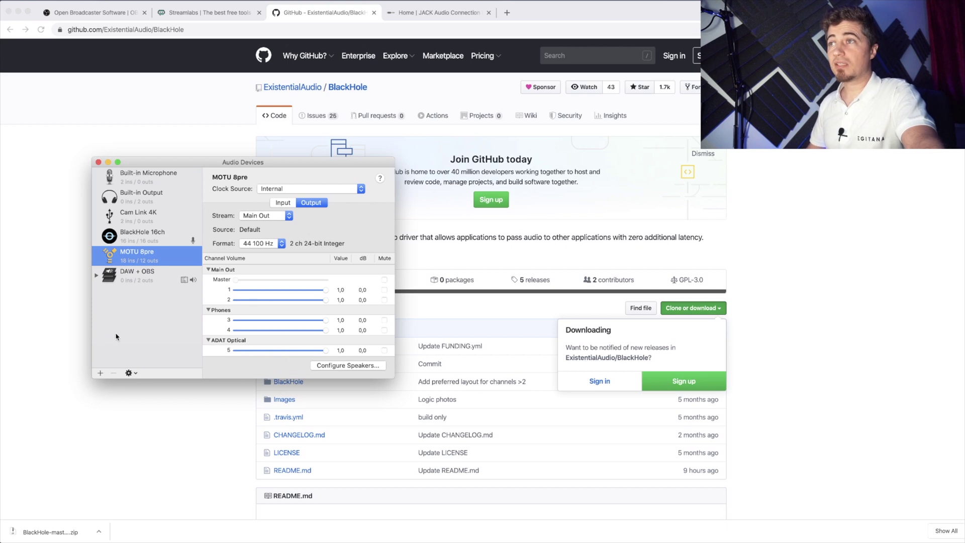
Create a multi-output device using MOTU 8pre, Built-in Output and BlackHole 16ch, and decline using it in Logic Pro X
{"action": "left_click", "coordinate": [100, 373]}
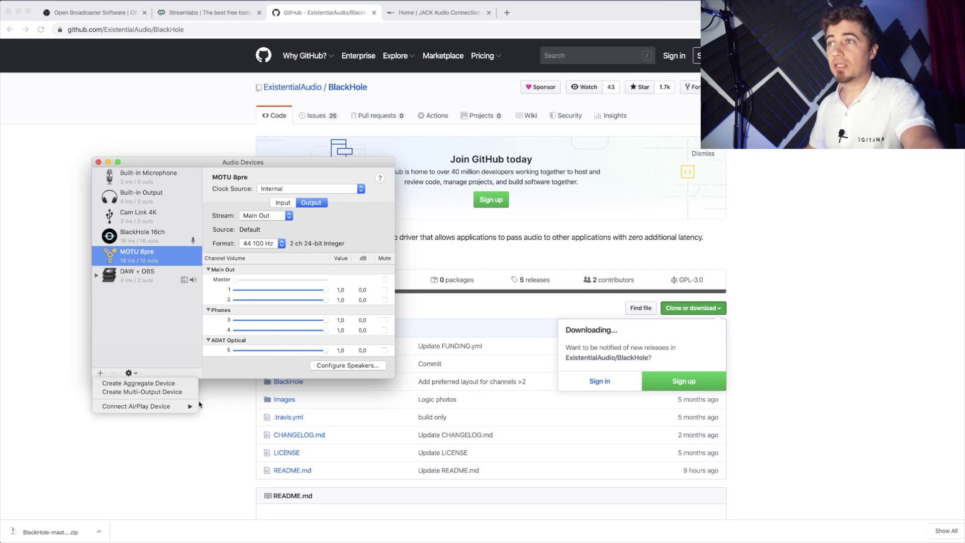
{"action": "left_click", "coordinate": [161, 391]}
{"action": "left_click", "coordinate": [211, 261]}
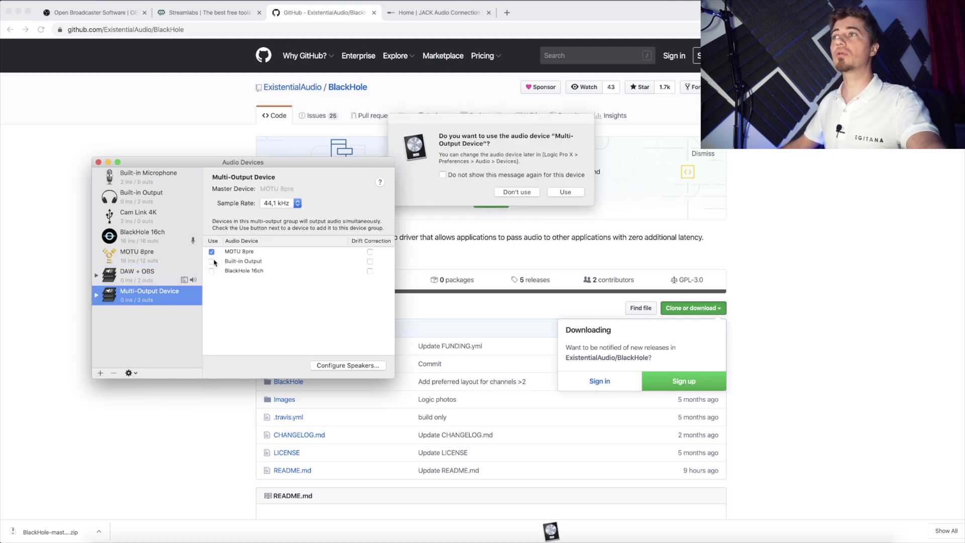
{"action": "left_click", "coordinate": [212, 270]}
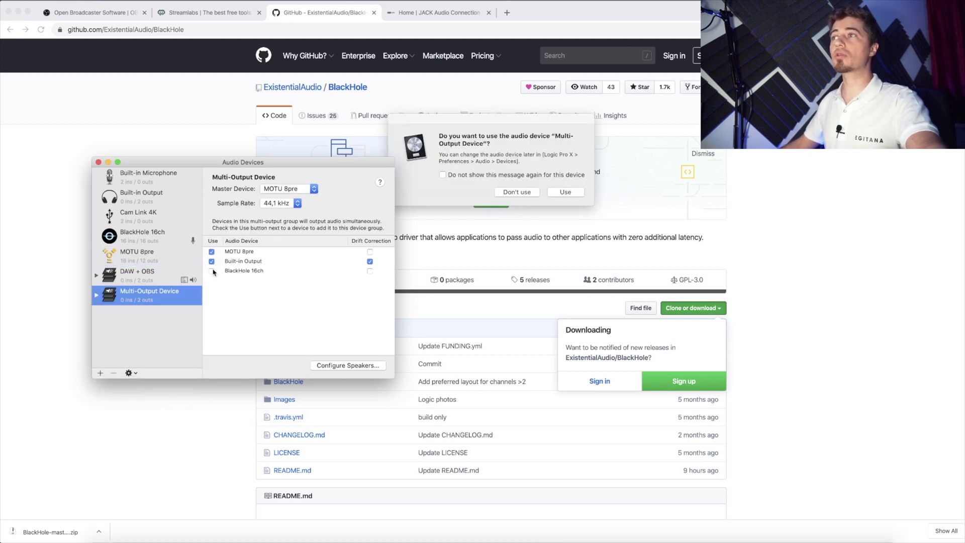
{"action": "left_click", "coordinate": [524, 196]}
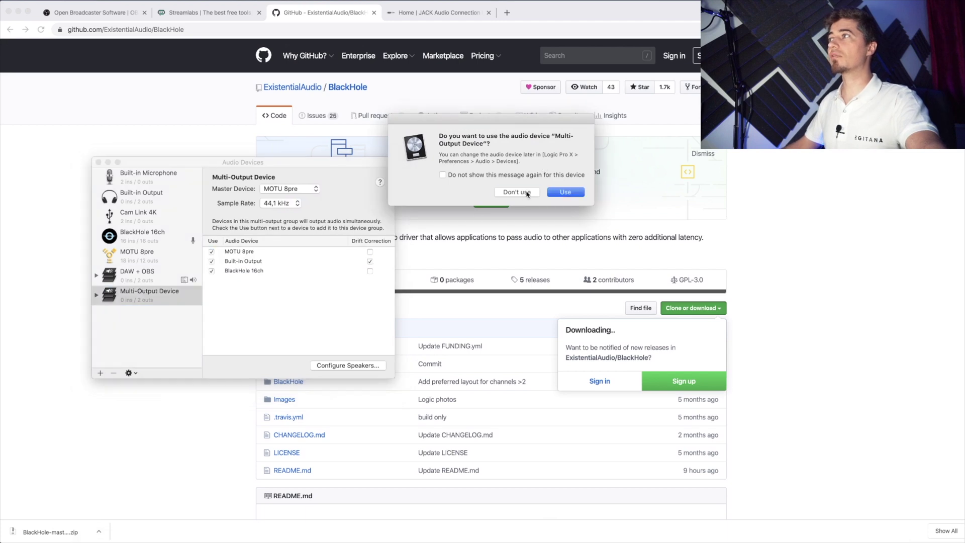
{"action": "left_click", "coordinate": [527, 194]}
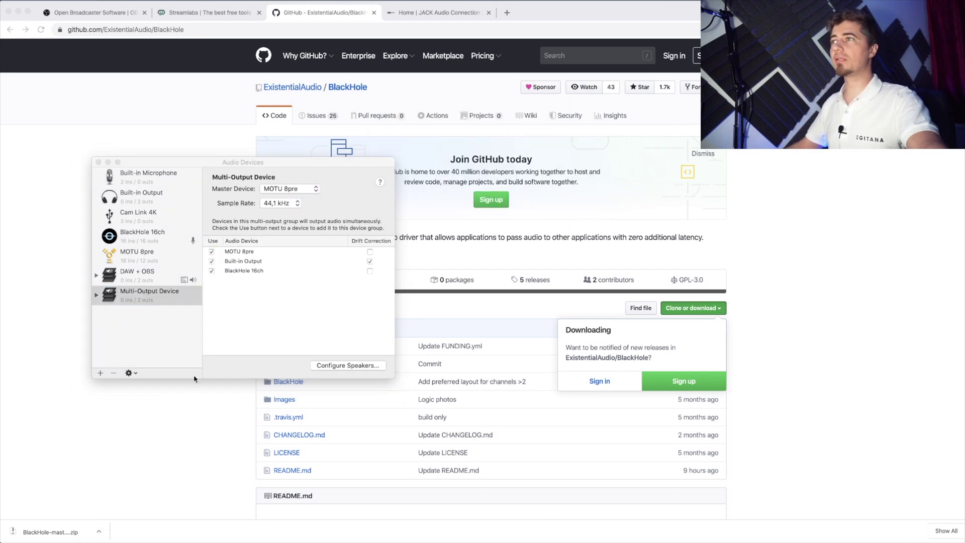
{"action": "left_click", "coordinate": [228, 284]}
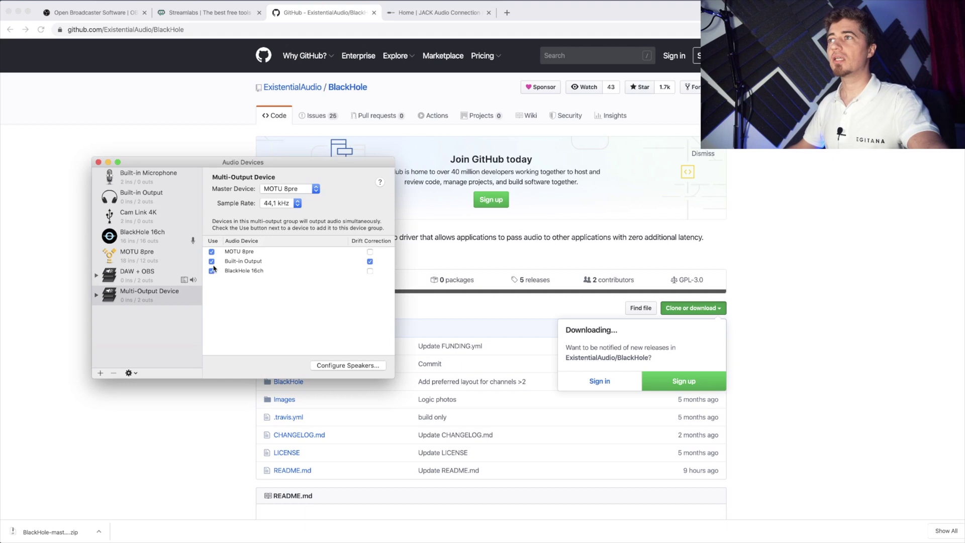
Remove the new multi-output device and select the existing DAW + OBS device
{"action": "left_click", "coordinate": [165, 319]}
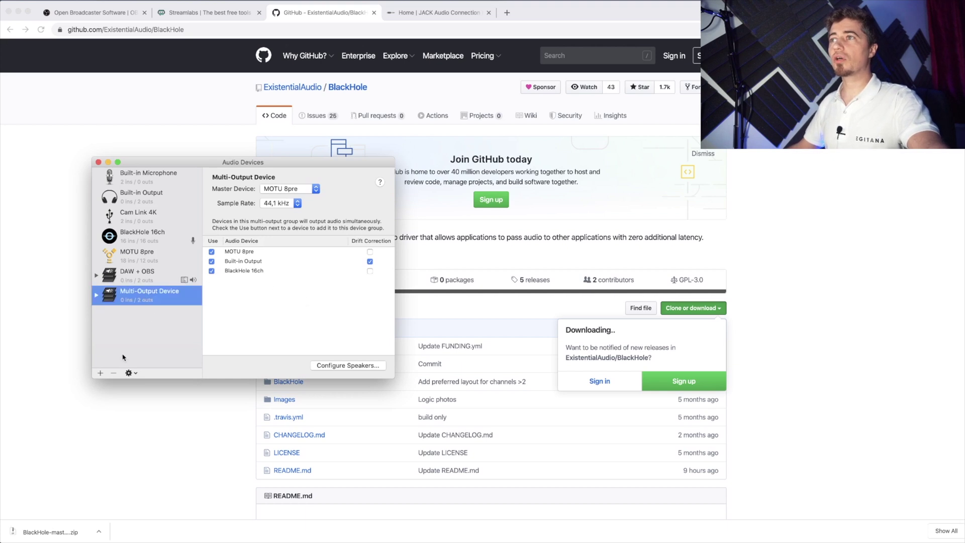
{"action": "left_click", "coordinate": [146, 280]}
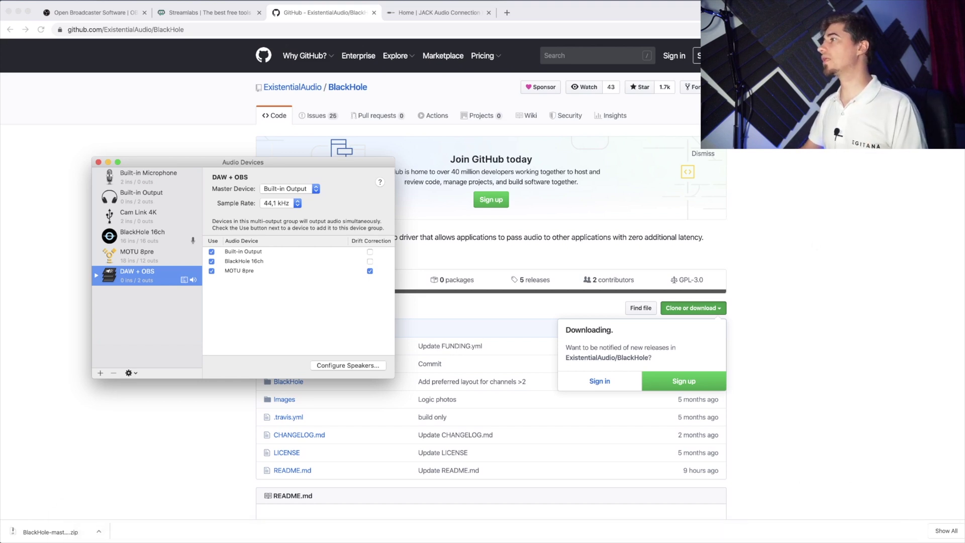
In the System Preferences sound settings, set the input to BlackHole 16ch and check that the output is DAW + OBS
{"action": "left_click", "coordinate": [739, 526]}
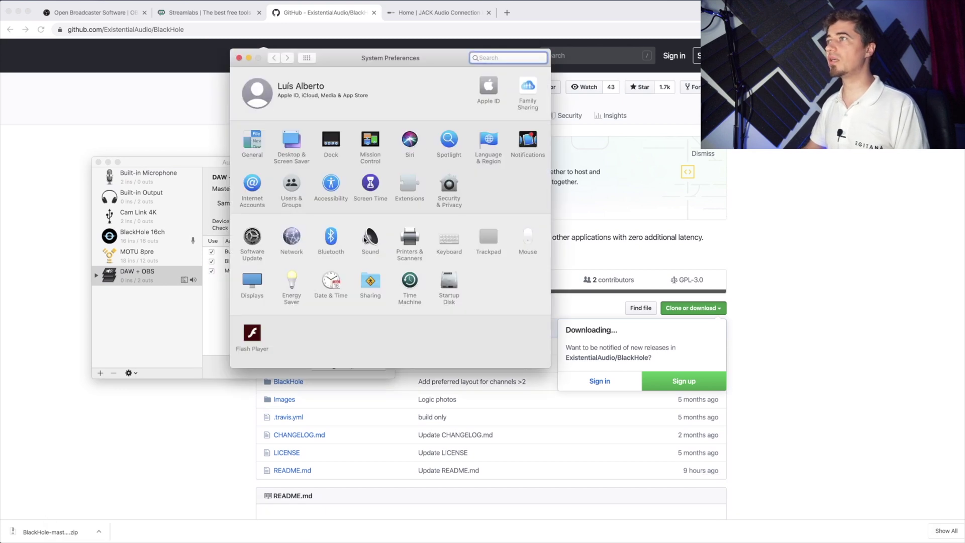
{"action": "left_click", "coordinate": [366, 240]}
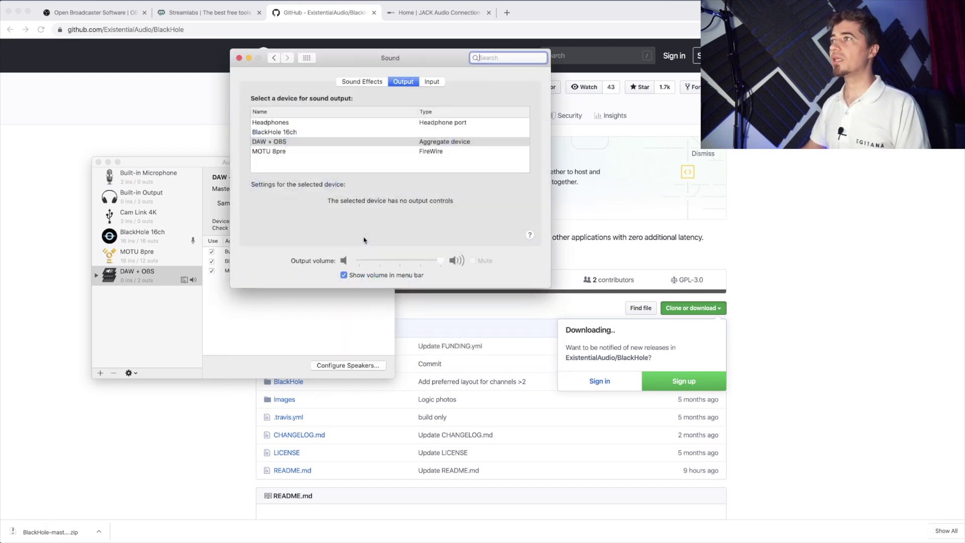
{"action": "left_click", "coordinate": [431, 83]}
{"action": "left_click", "coordinate": [283, 133]}
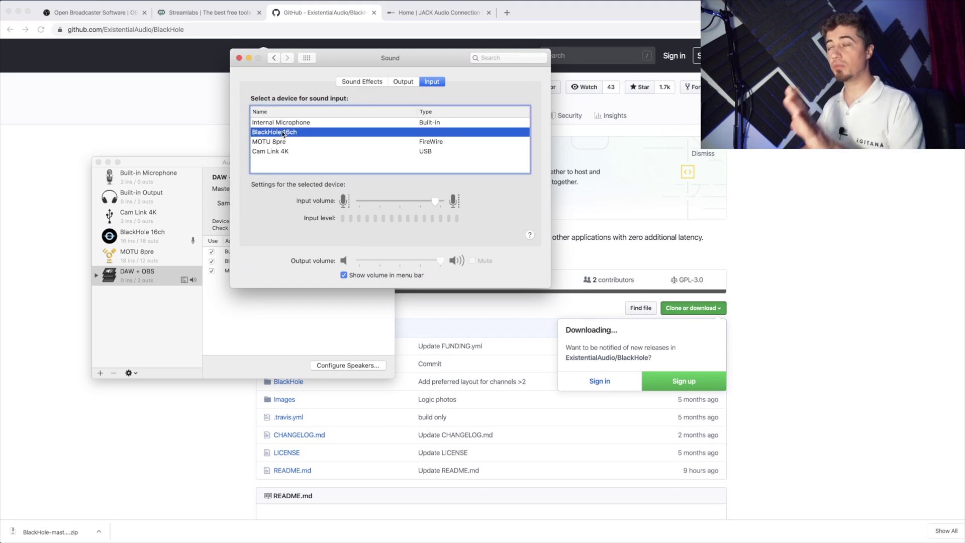
{"action": "left_click", "coordinate": [404, 81]}
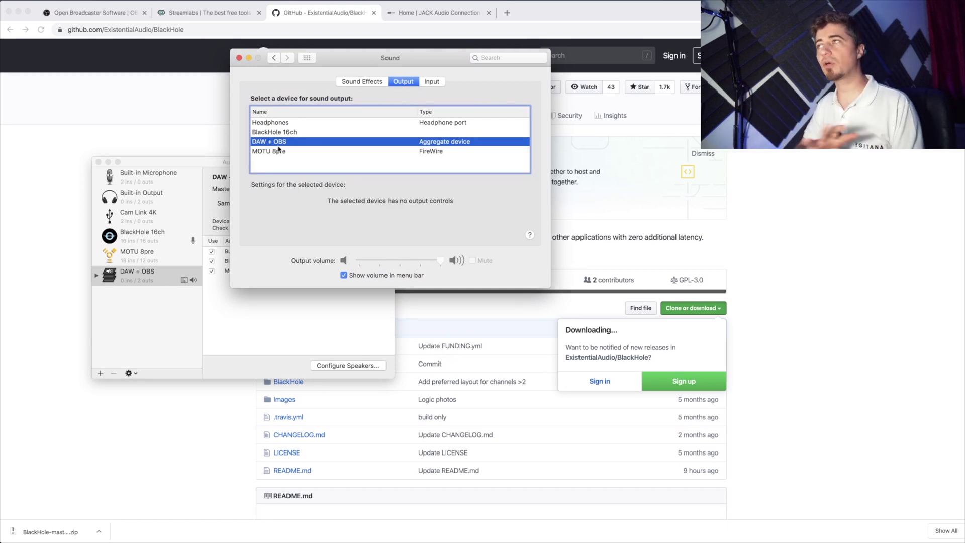
Switch to Logic Pro X and create one audio track from Input 3 to Output 1 + 2 with input monitoring and record enabled
{"action": "mouse_move", "coordinate": [553, 533]}
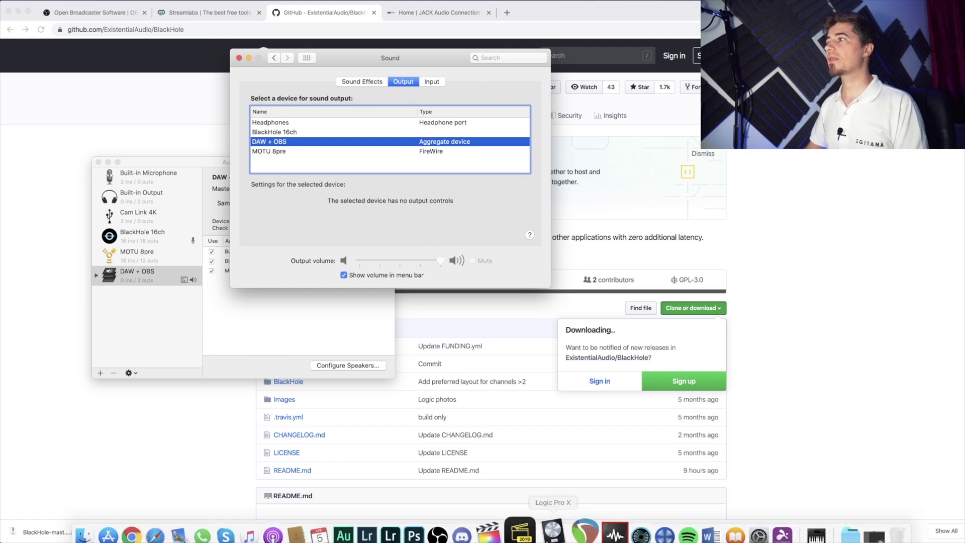
{"action": "left_click", "coordinate": [551, 525]}
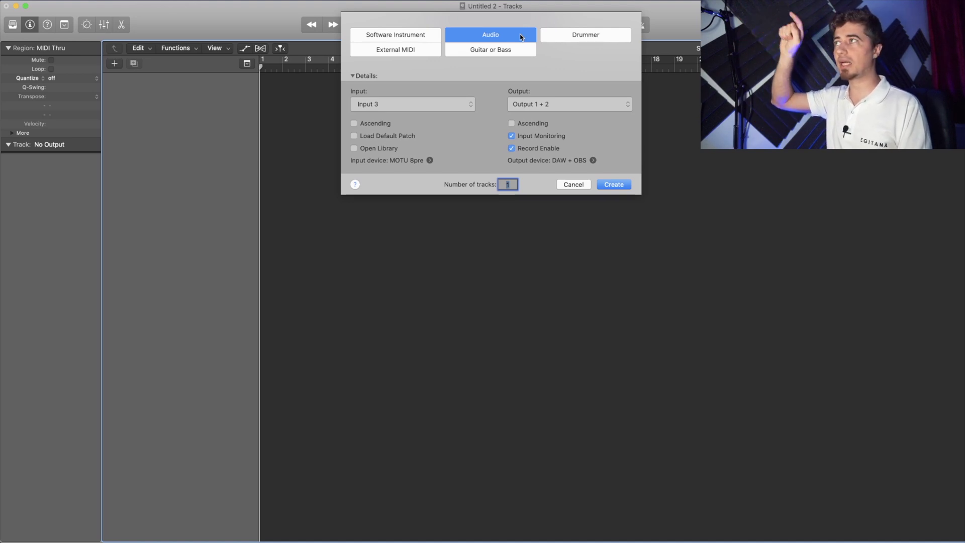
{"action": "left_click", "coordinate": [615, 185]}
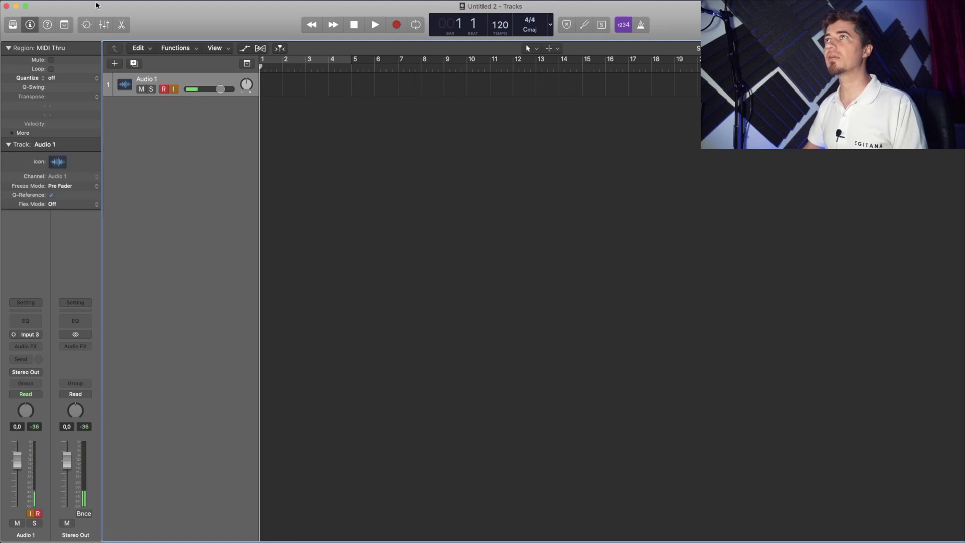
Examine the output and input devices in Logic Pro X's audio preferences, and close the preferences
{"action": "left_click", "coordinate": [45, 1]}
{"action": "left_click", "coordinate": [215, 174]}
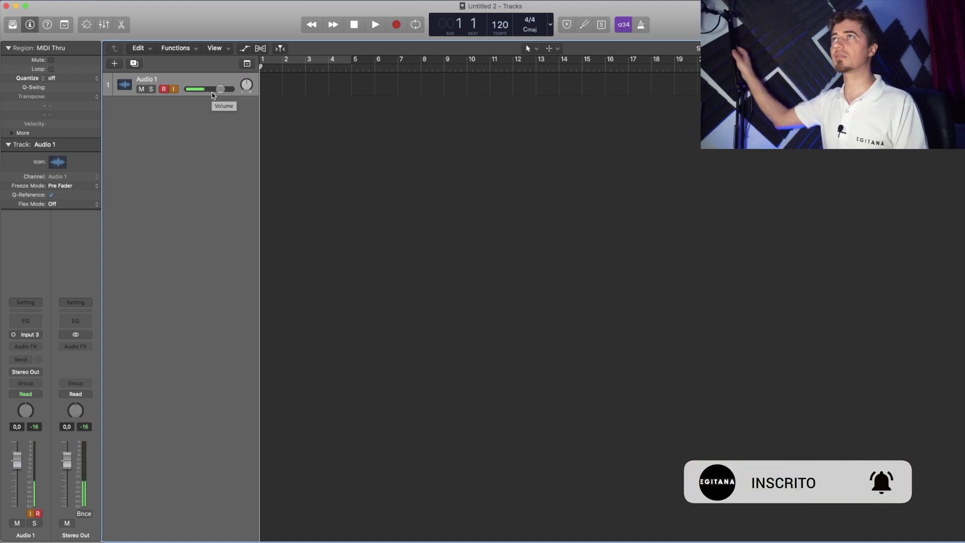
{"action": "left_click", "coordinate": [45, 2]}
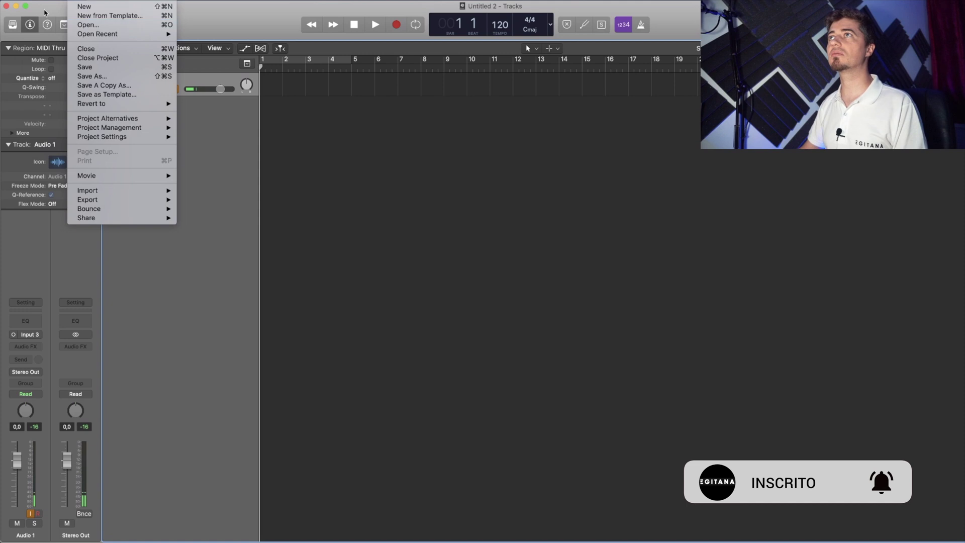
{"action": "mouse_move", "coordinate": [49, 21]}
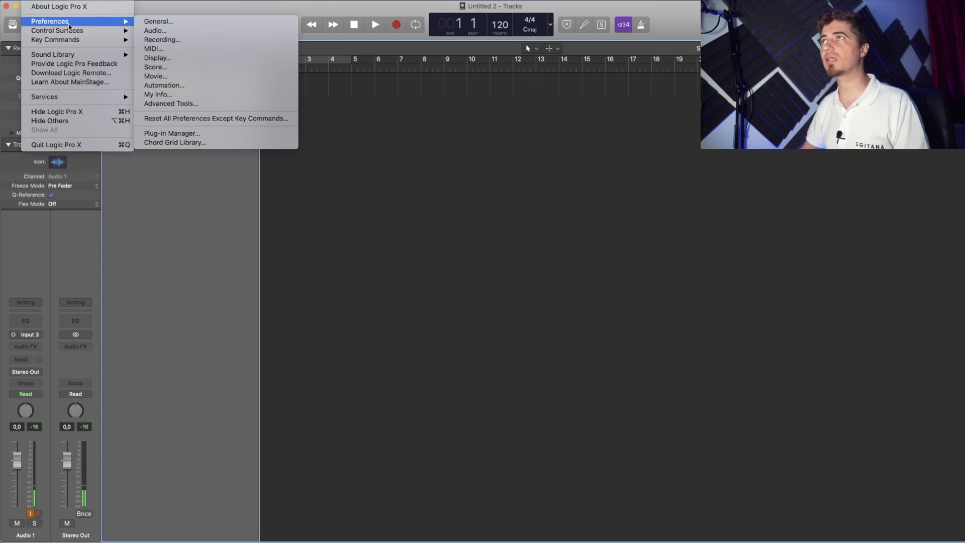
{"action": "left_click", "coordinate": [205, 30]}
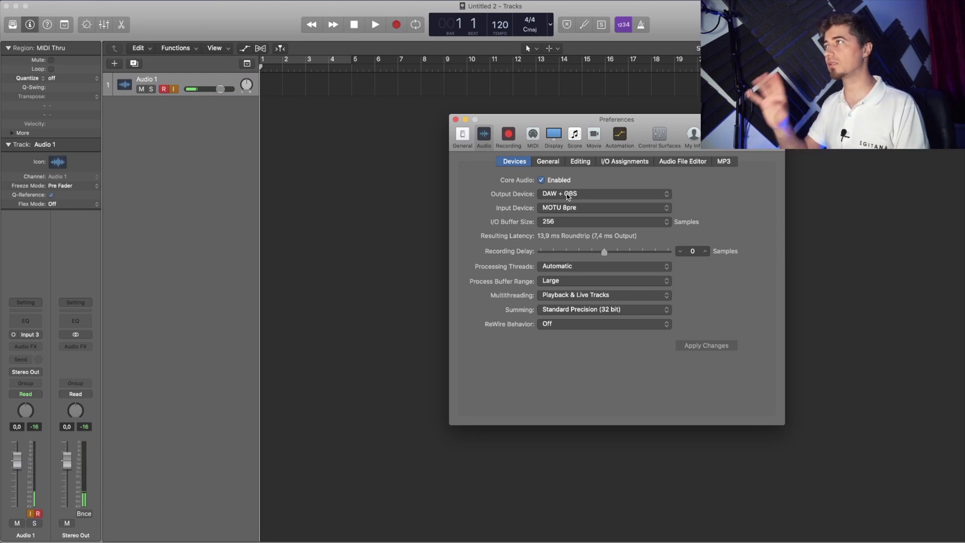
{"action": "left_click", "coordinate": [456, 120]}
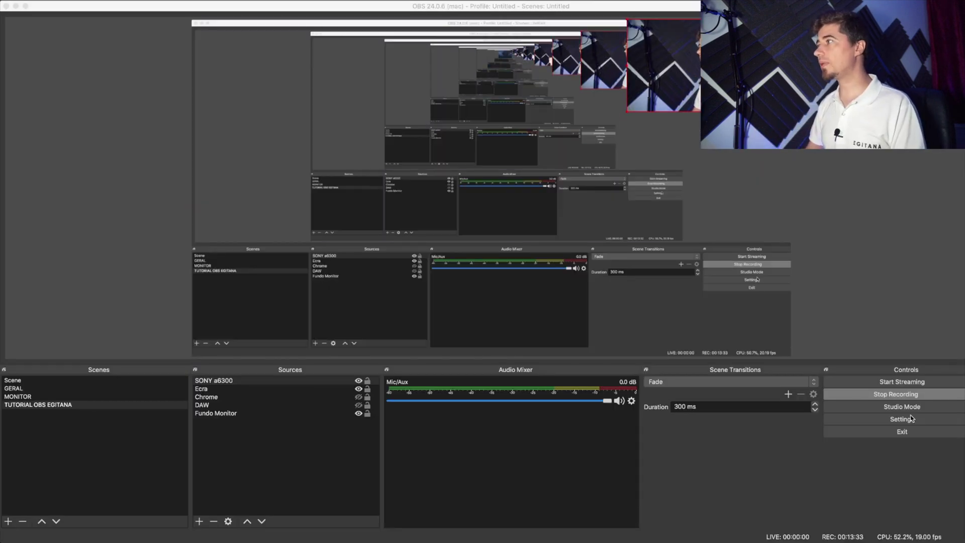
In the OBS audio settings, choose BlackHole 16ch as the Mic/Auxiliary Audio device and confirm the settings
{"action": "left_click", "coordinate": [907, 419]}
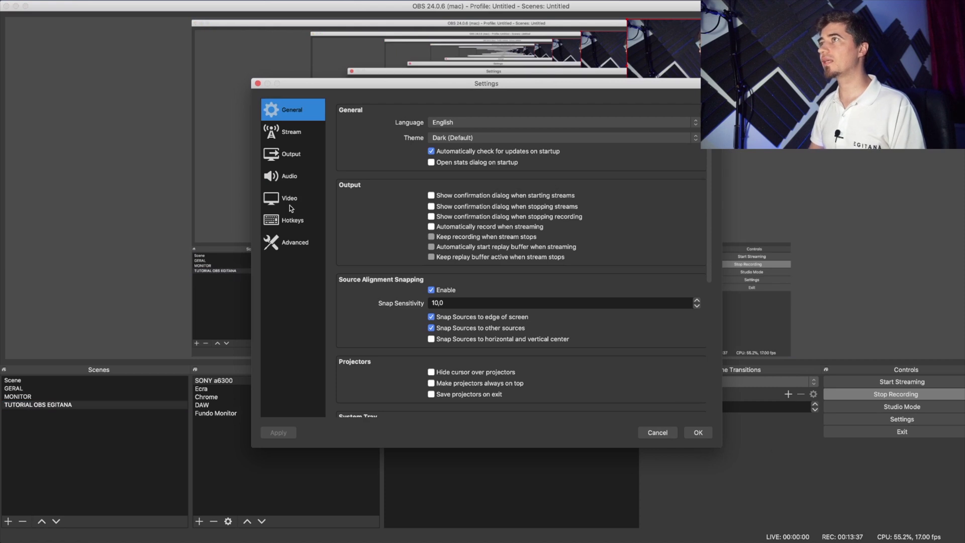
{"action": "left_click", "coordinate": [291, 176]}
{"action": "left_click", "coordinate": [481, 206]}
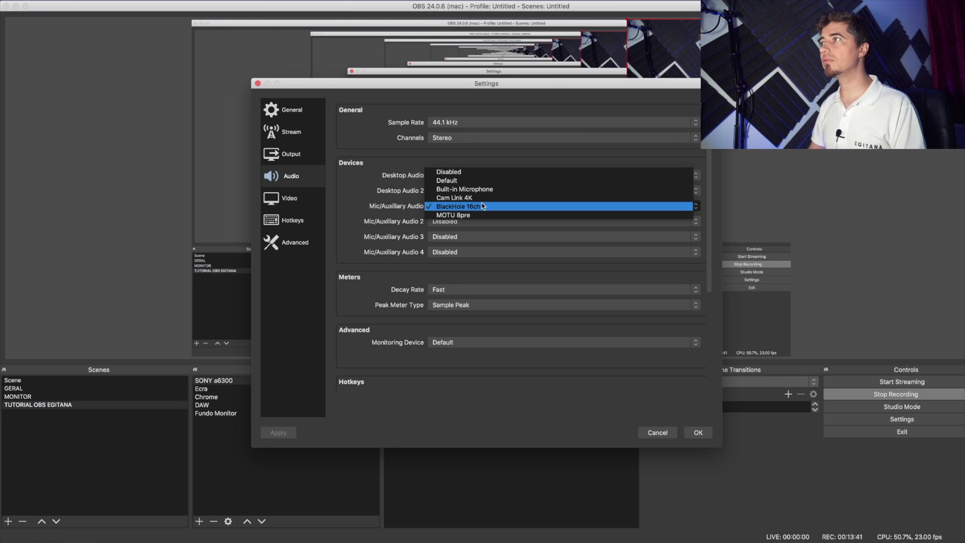
{"action": "left_click", "coordinate": [481, 206]}
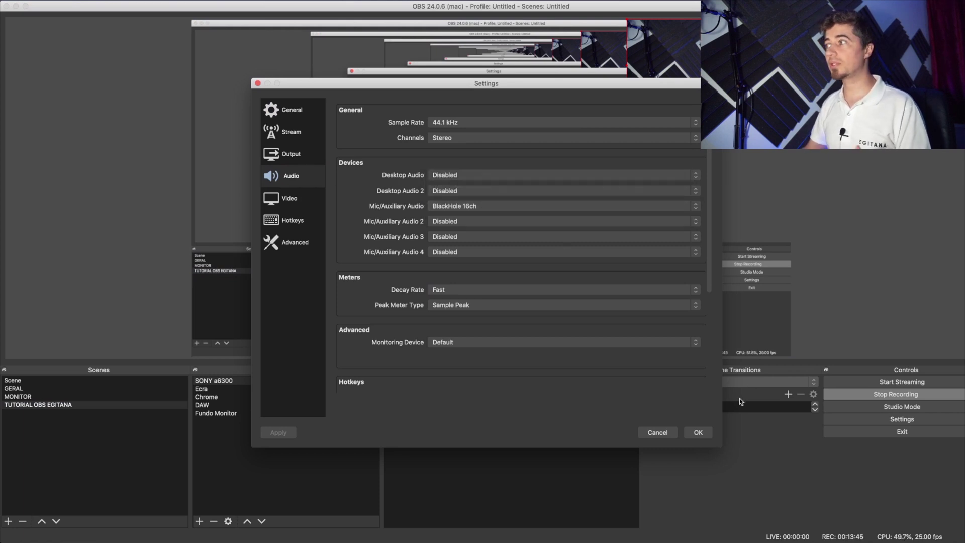
{"action": "left_click", "coordinate": [484, 205]}
{"action": "left_click", "coordinate": [484, 206]}
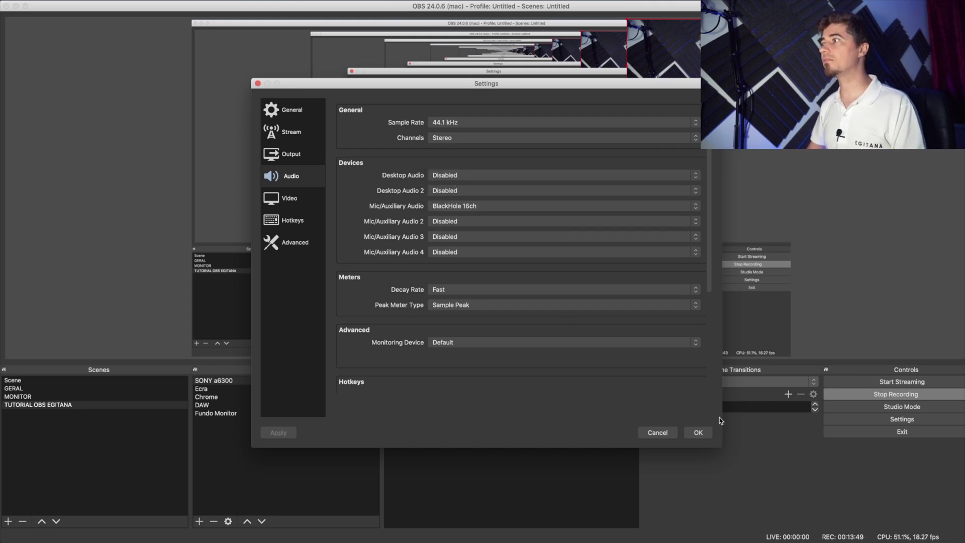
{"action": "left_click", "coordinate": [699, 433]}
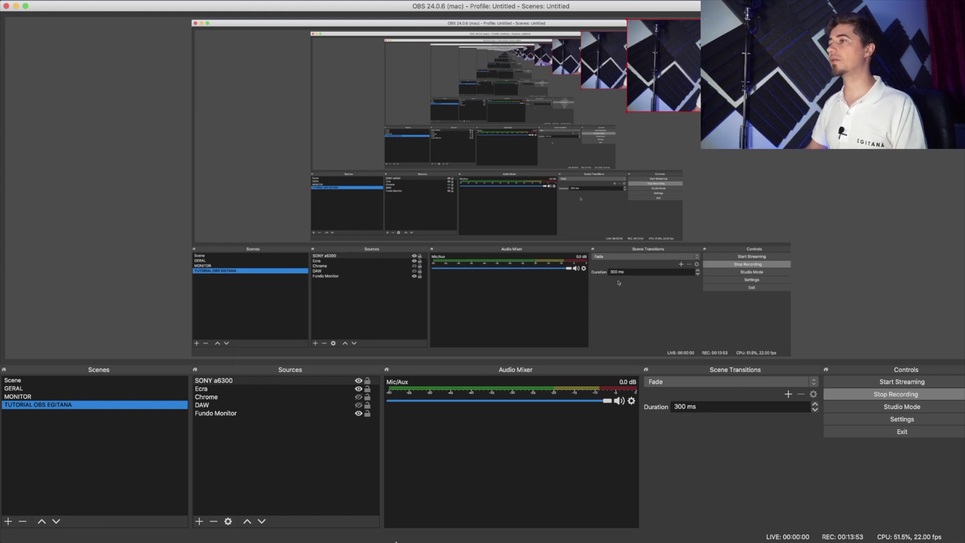
Switch to Logic Pro X and show the mixer for the Audio 1 project
{"action": "mouse_move", "coordinate": [397, 540]}
{"action": "left_click", "coordinate": [556, 523]}
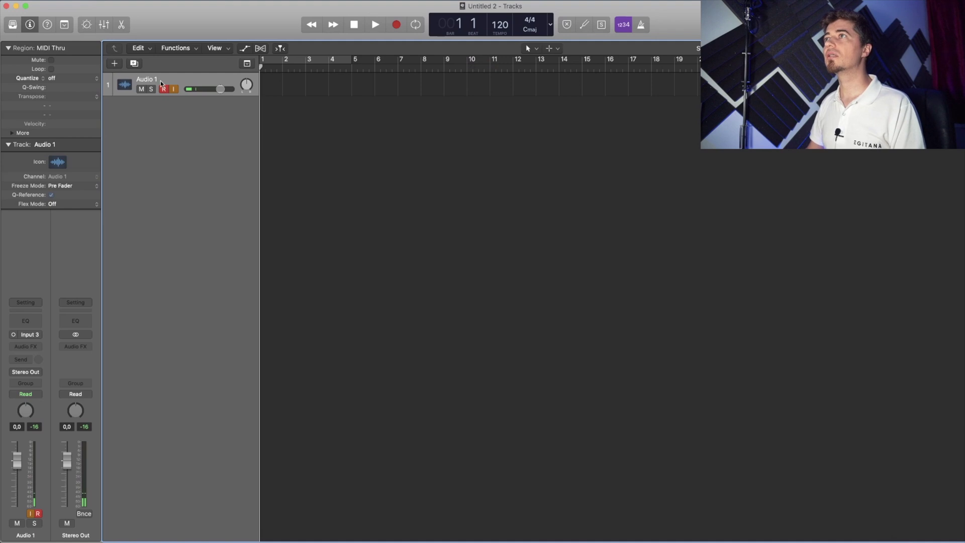
{"action": "left_click", "coordinate": [104, 25]}
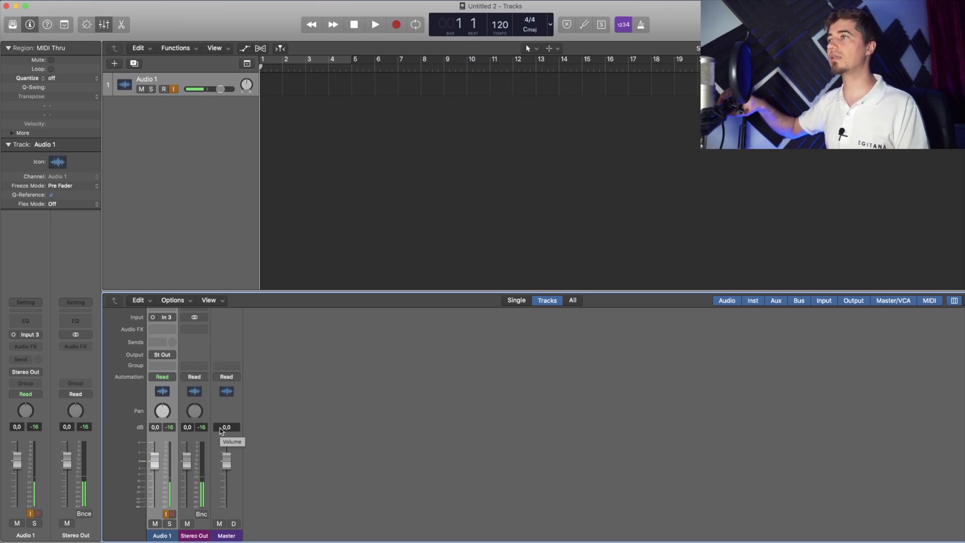
Switch to OBS and add a new Audio Input Capture source that uses the BlackHole 16ch device
{"action": "mouse_move", "coordinate": [533, 540]}
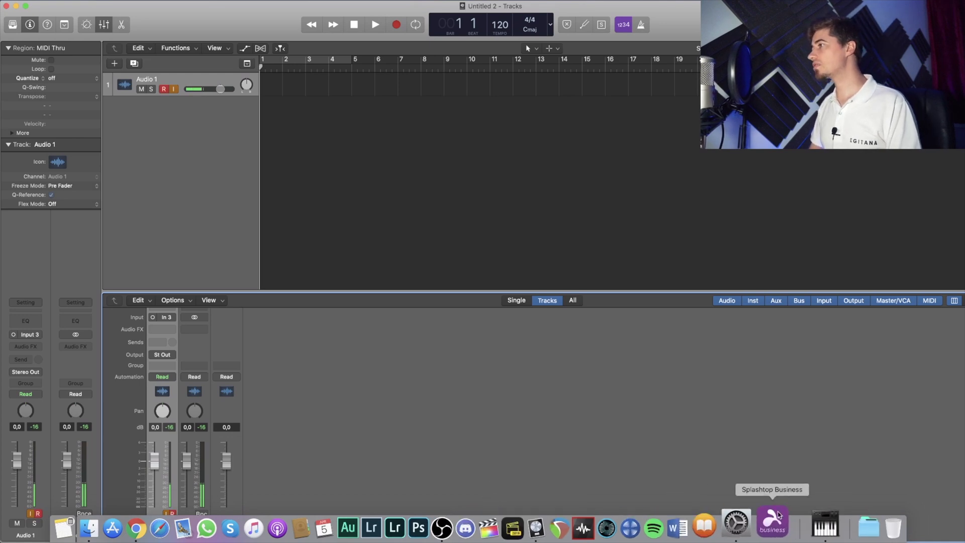
{"action": "key", "text": "super+Tab"}
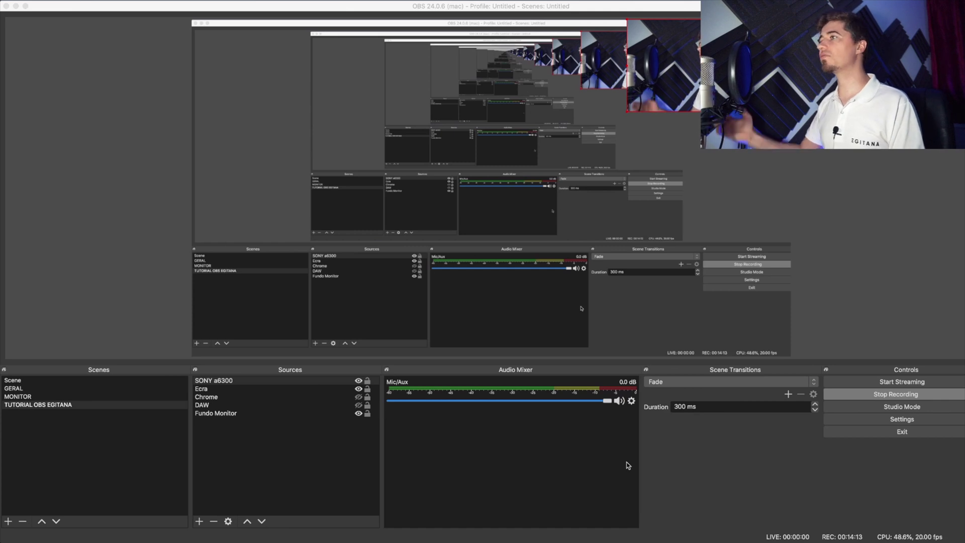
{"action": "left_click", "coordinate": [199, 521]}
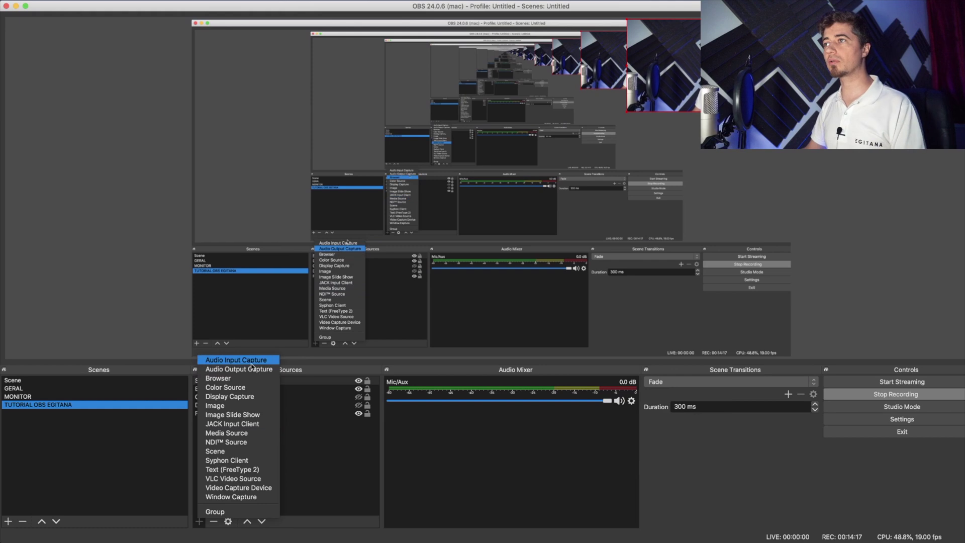
{"action": "left_click", "coordinate": [237, 360]}
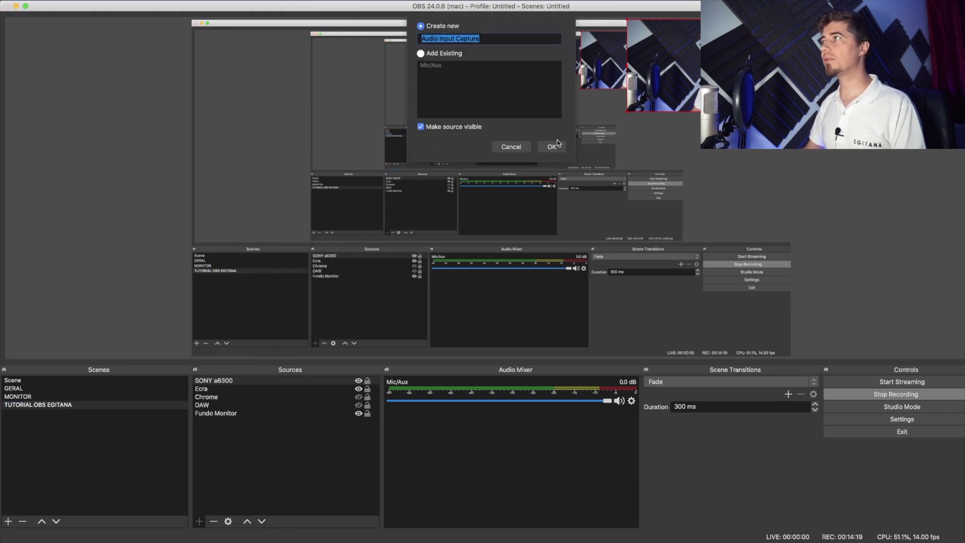
{"action": "left_click", "coordinate": [557, 146]}
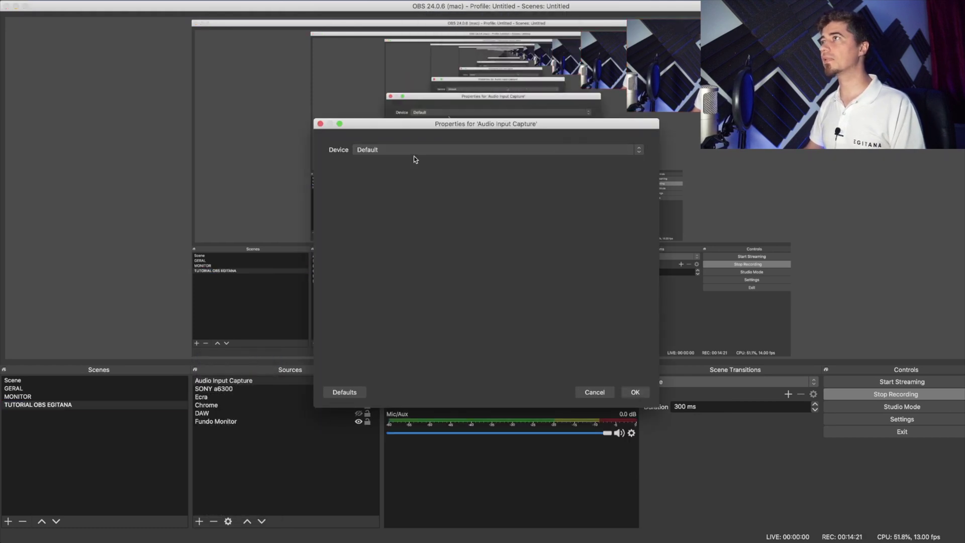
{"action": "left_click", "coordinate": [407, 150]}
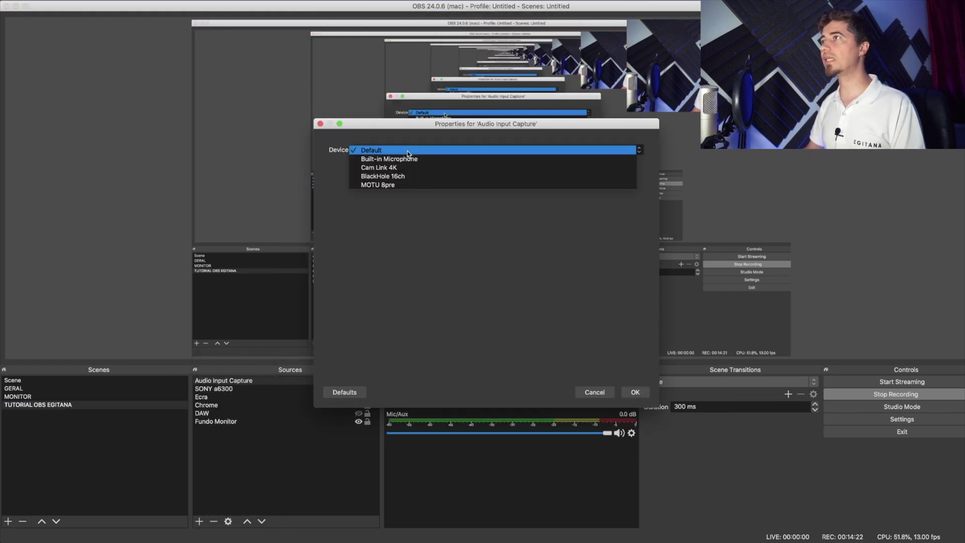
{"action": "left_click", "coordinate": [402, 181]}
{"action": "left_click", "coordinate": [636, 392]}
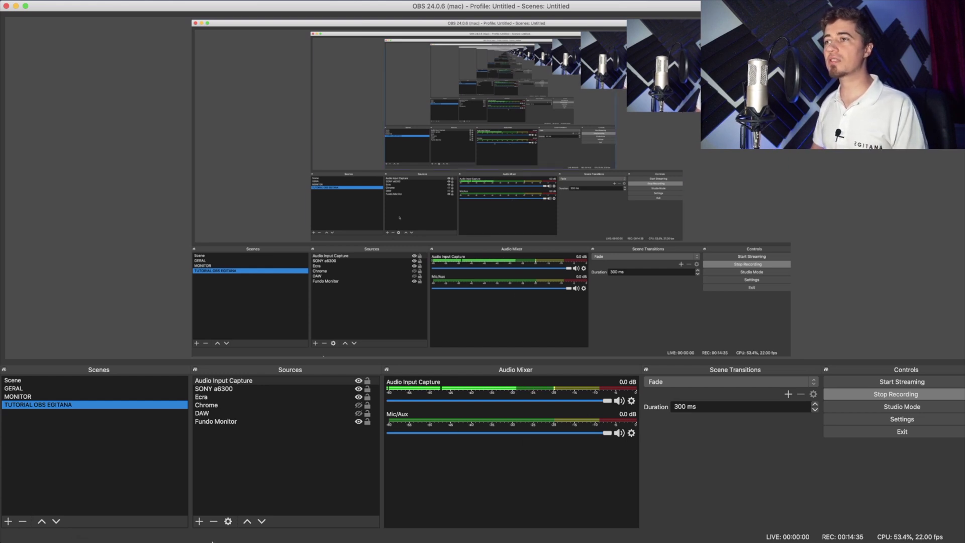
Switch to Google Chrome and search the web for copyright free music in a new tab
{"action": "mouse_move", "coordinate": [211, 542]}
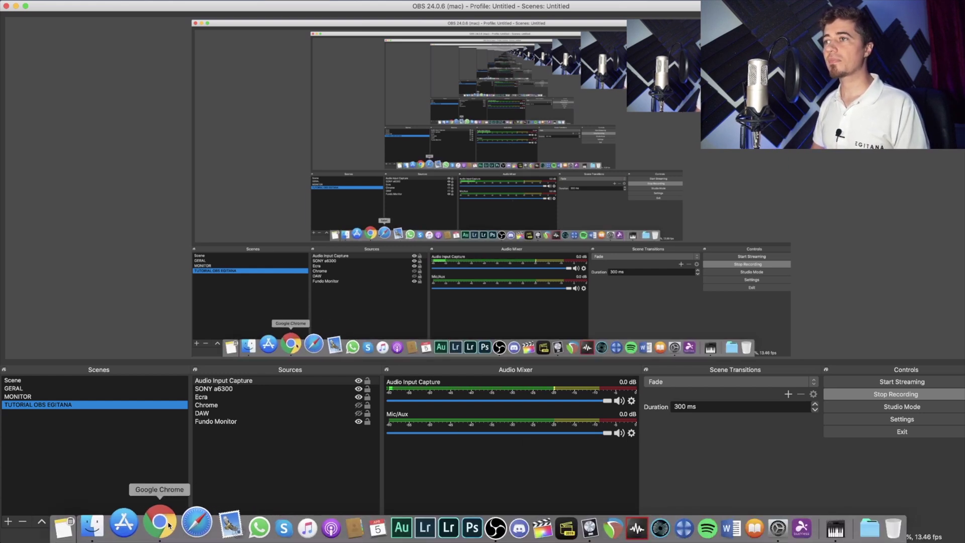
{"action": "left_click", "coordinate": [160, 523]}
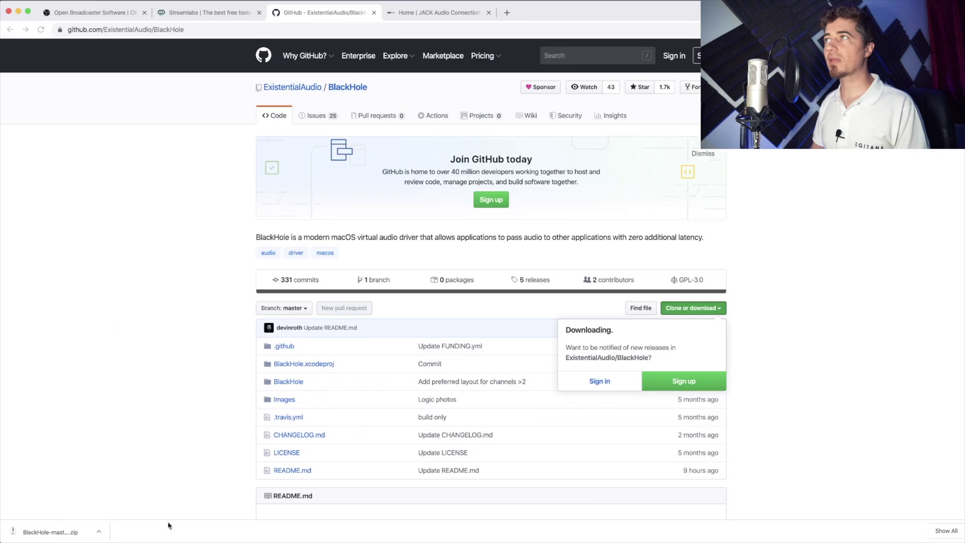
{"action": "left_click", "coordinate": [508, 13]}
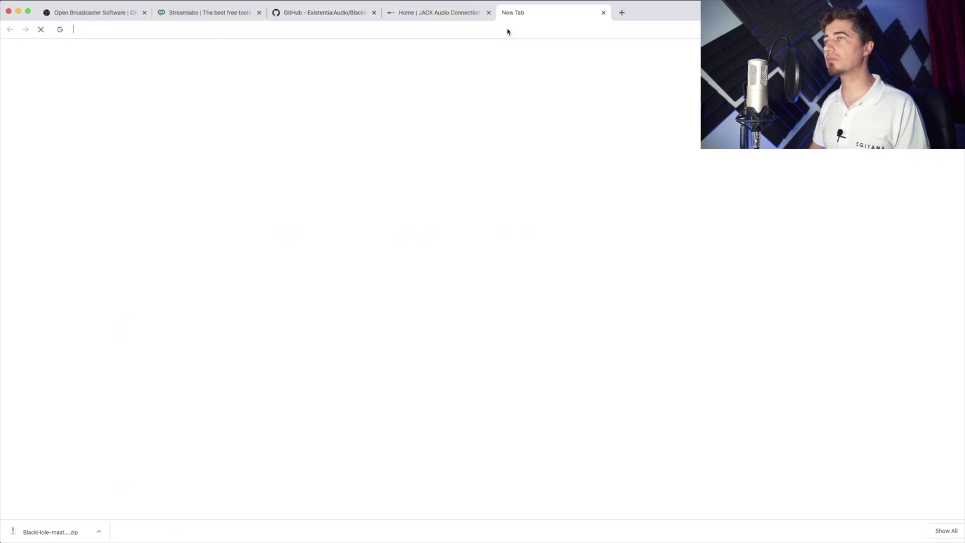
{"action": "left_click", "coordinate": [508, 30]}
{"action": "type", "text": "copyr"}
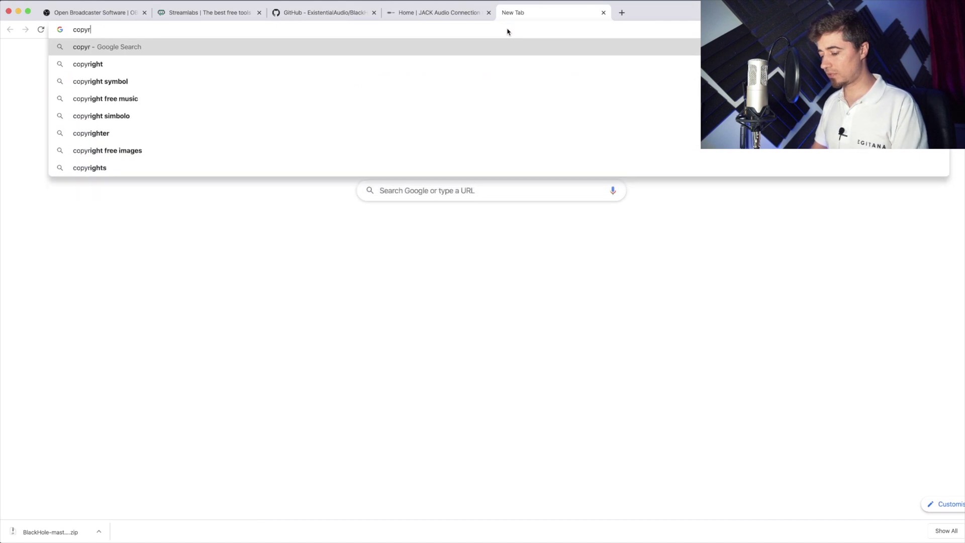
{"action": "type", "text": "ight free"}
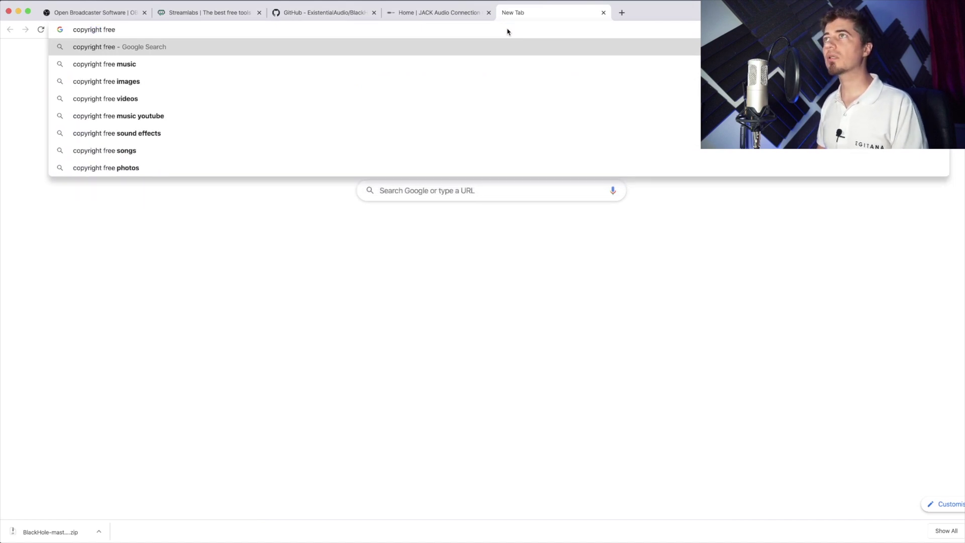
{"action": "key", "text": "Down"}
{"action": "key", "text": "Return"}
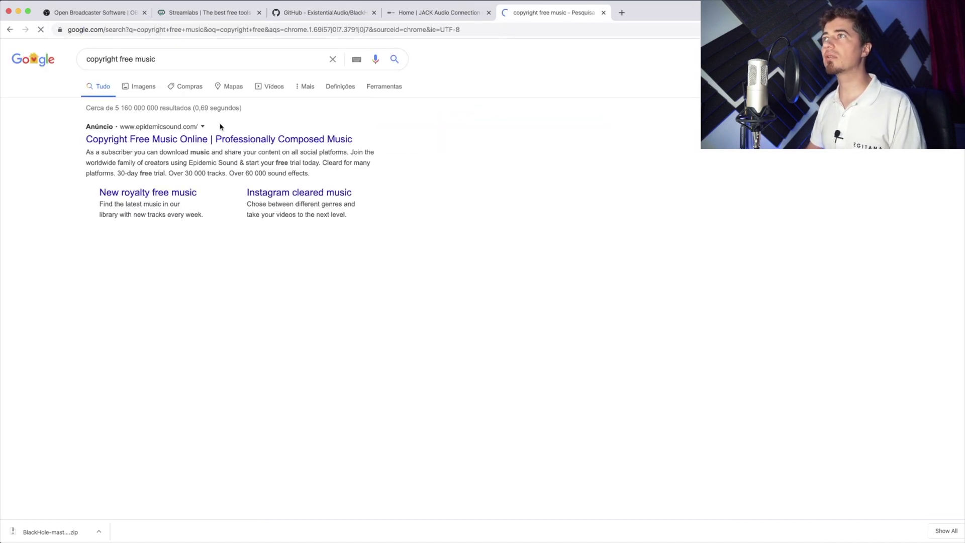
Play the Buddy track on Bensound's royalty free music site and check the Audio Input Capture level in OBS
{"action": "left_click", "coordinate": [140, 257]}
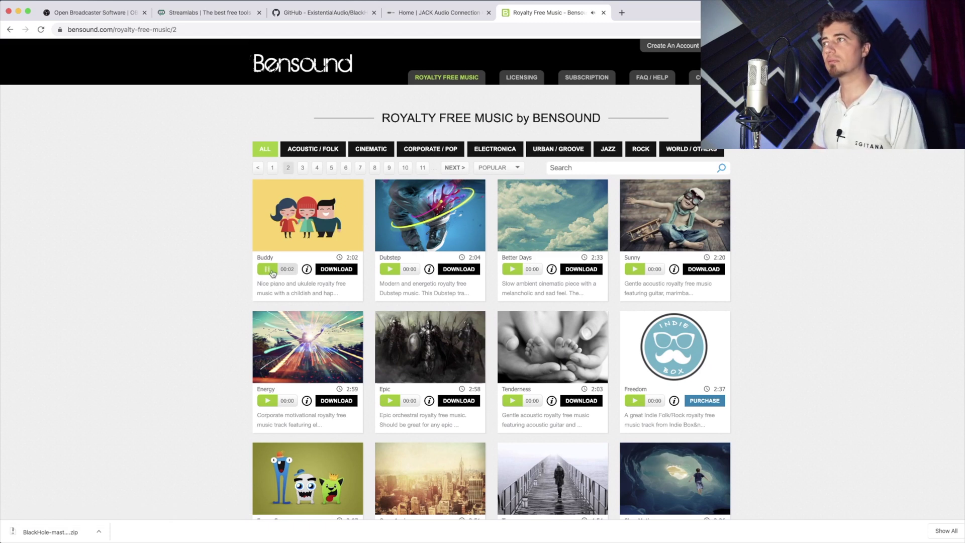
{"action": "key", "text": "super+Tab"}
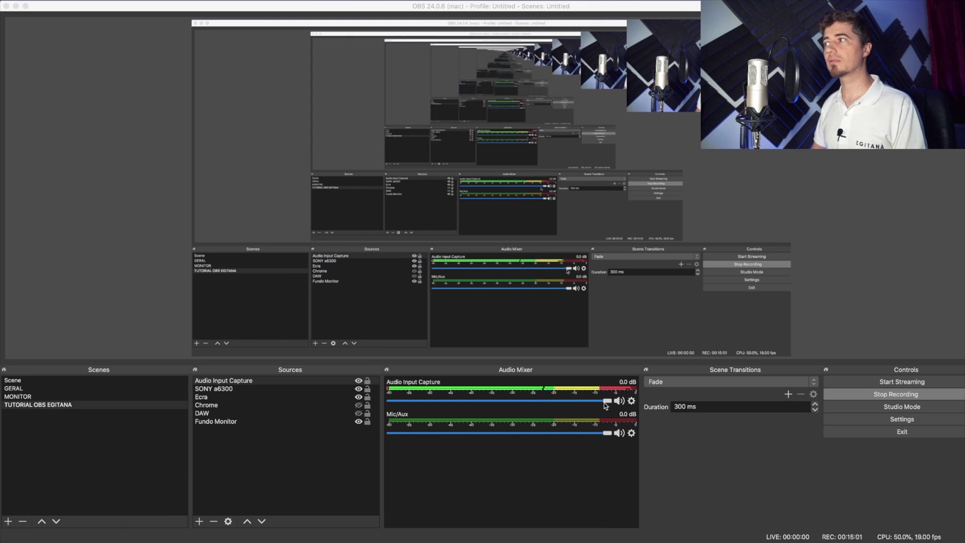
{"action": "key", "text": "super+Tab"}
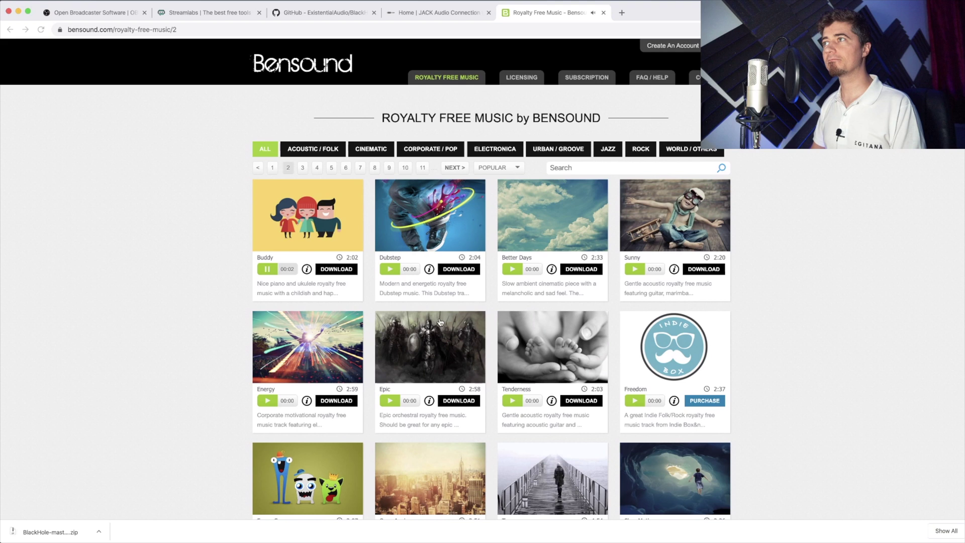
{"action": "key", "text": "super+Tab"}
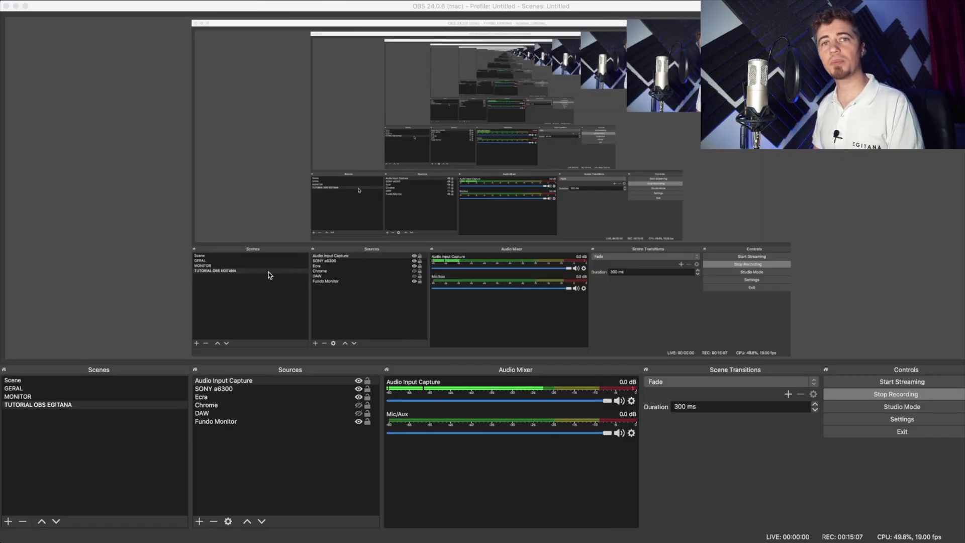
Switch to Logic Pro X and try the Male Ambient Lead Vocal channel strip setting on the Audio 1 track
{"action": "mouse_move", "coordinate": [634, 540]}
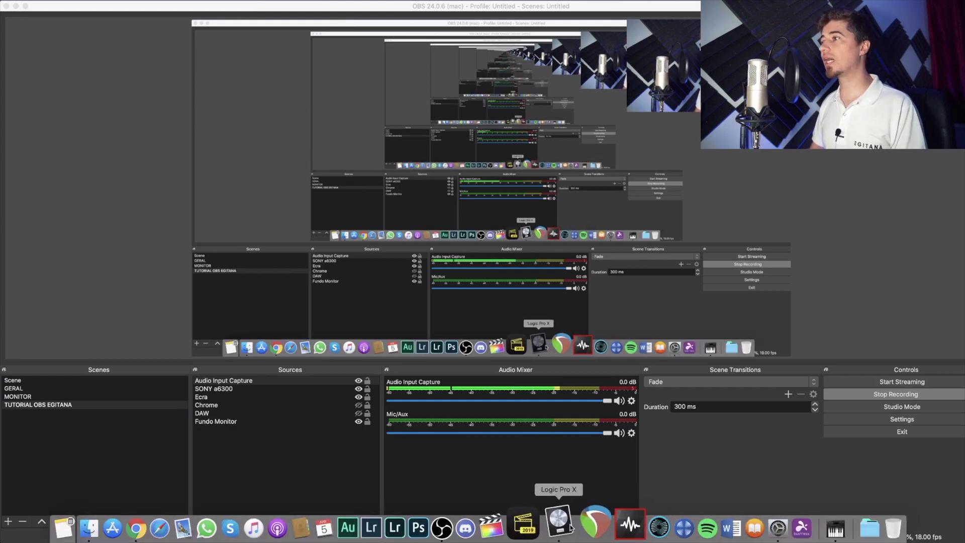
{"action": "left_click", "coordinate": [564, 525]}
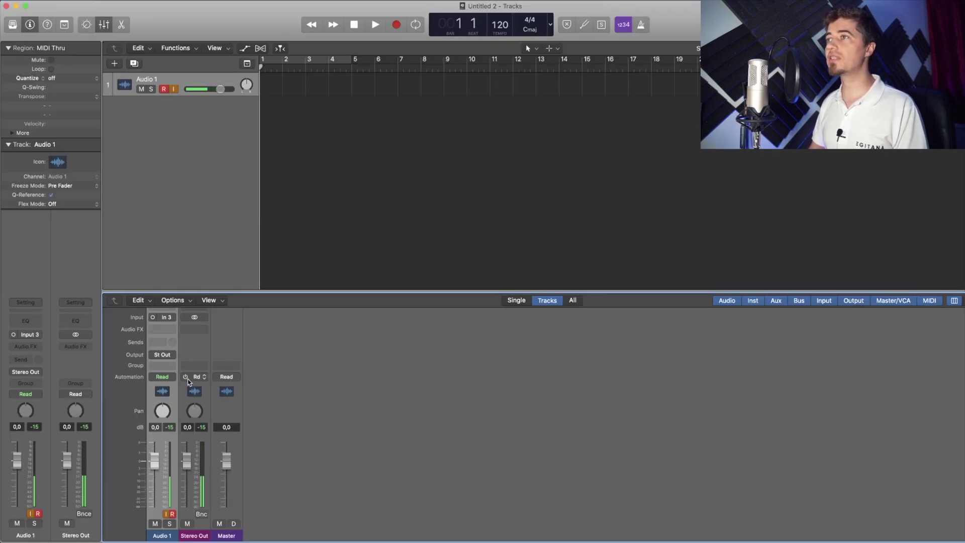
{"action": "scroll", "coordinate": [167, 327], "scroll_direction": "up", "scroll_amount": 3}
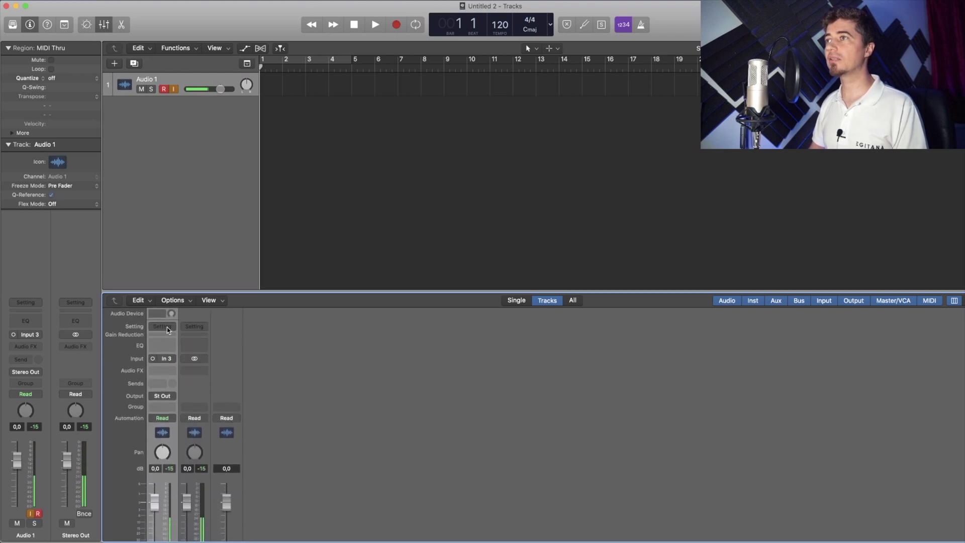
{"action": "left_click", "coordinate": [167, 327]}
{"action": "mouse_move", "coordinate": [211, 458]}
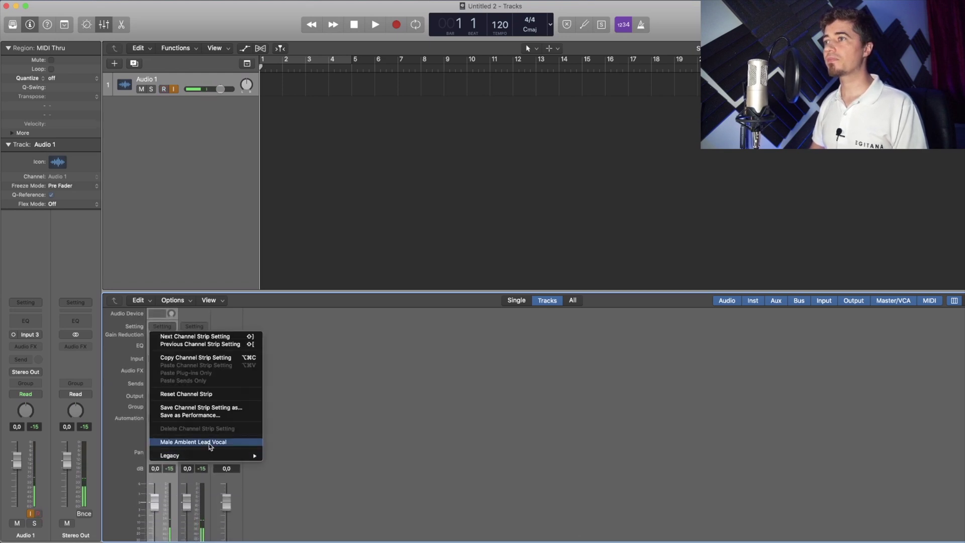
{"action": "left_click", "coordinate": [244, 441]}
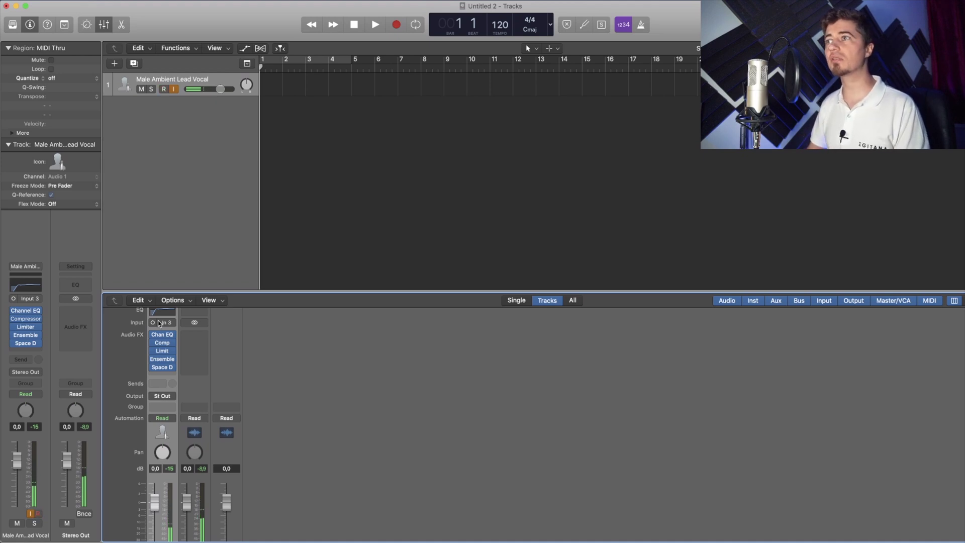
{"action": "scroll", "coordinate": [157, 323], "scroll_direction": "up", "scroll_amount": 3}
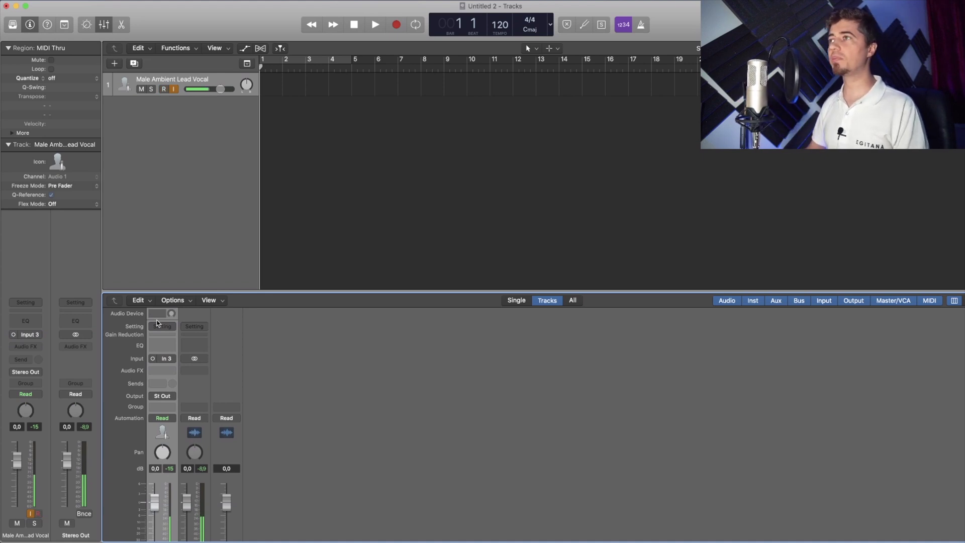
Switch to Google Chrome and open the egitana.pt website in the Bensound tab
{"action": "key", "text": "ctrl+Right"}
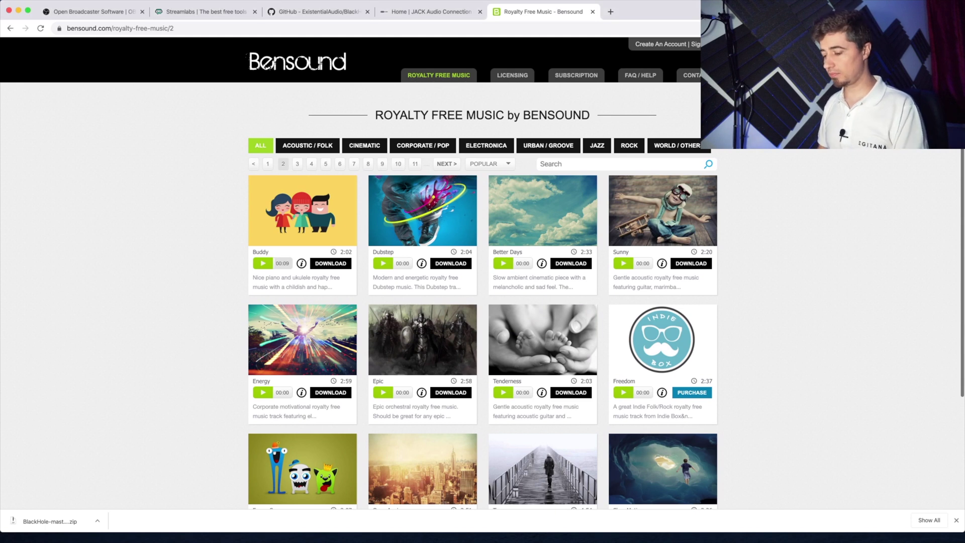
{"action": "key", "text": "super+l"}
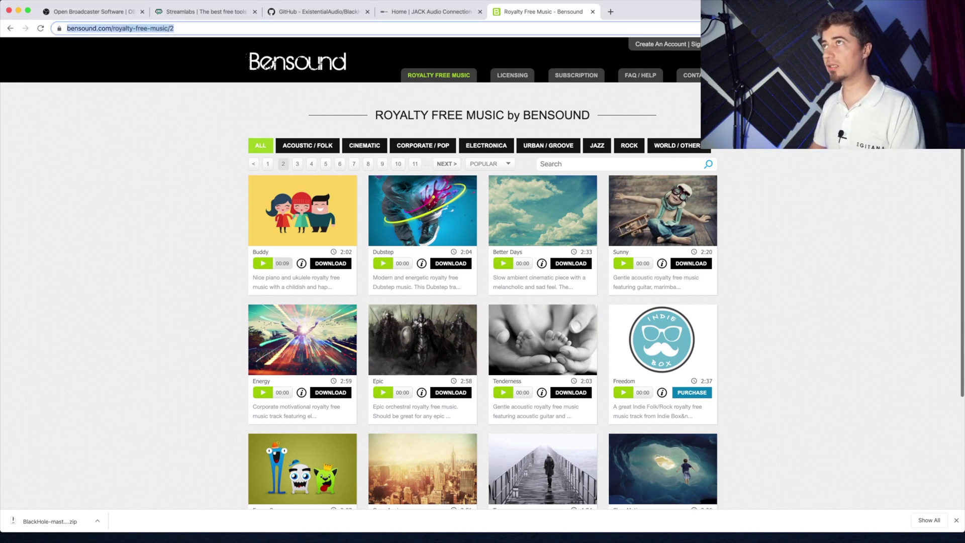
{"action": "type", "text": "egitana.pt"}
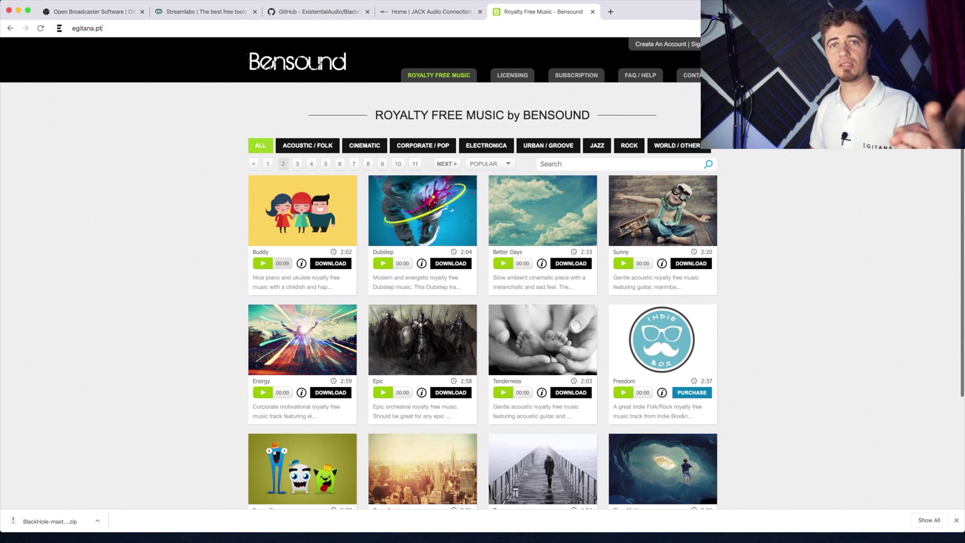
{"action": "key", "text": "Return"}
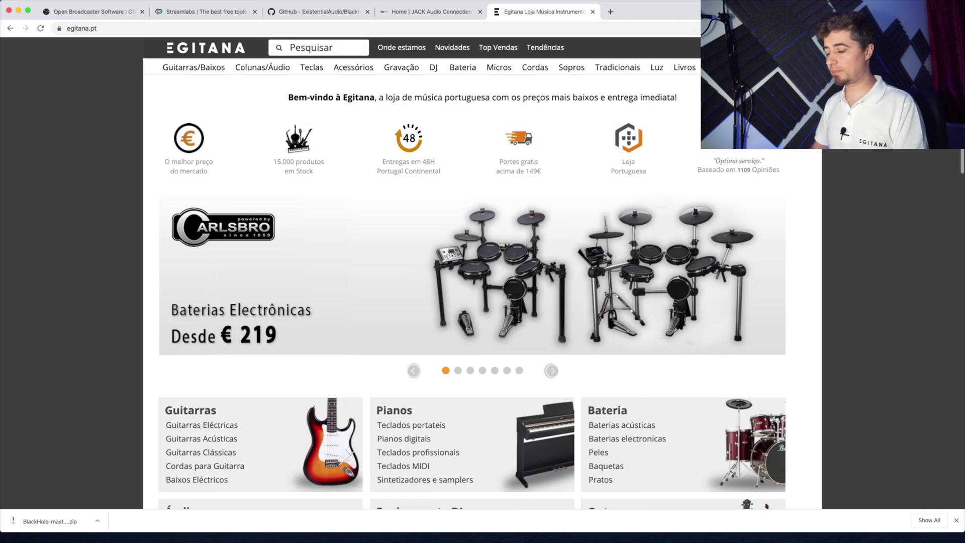
Search the Egitana shop for ld and open the LD Systems PODCAST2 product
{"action": "left_click", "coordinate": [291, 47]}
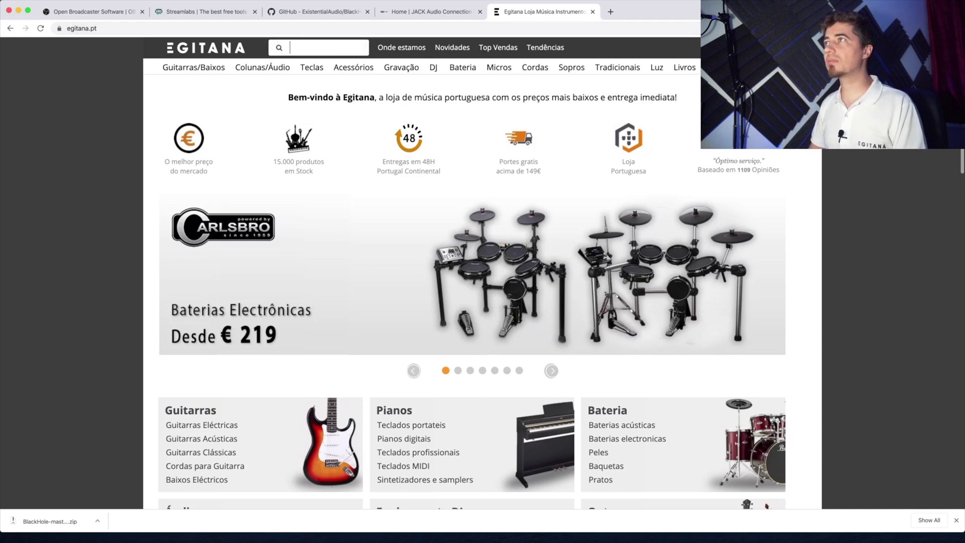
{"action": "type", "text": "ld"}
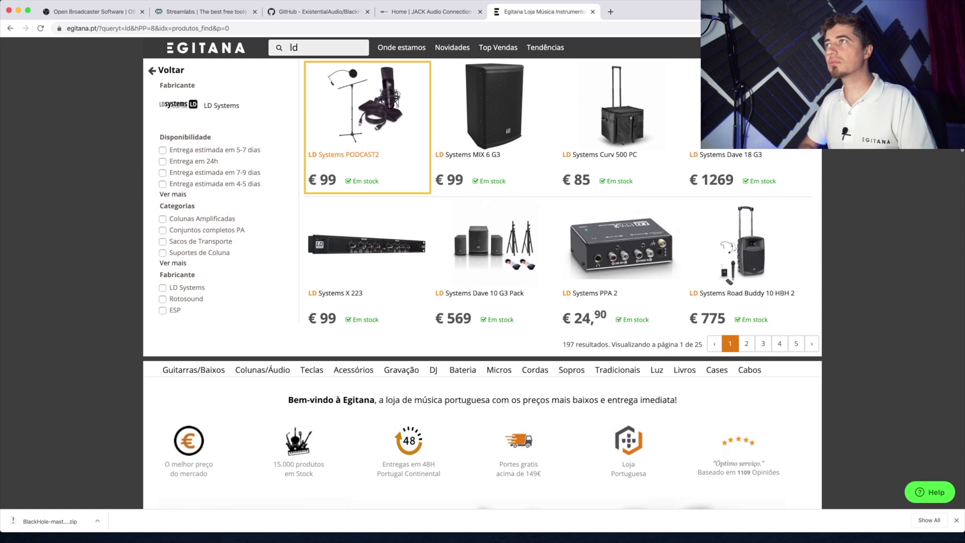
{"action": "left_click", "coordinate": [367, 116]}
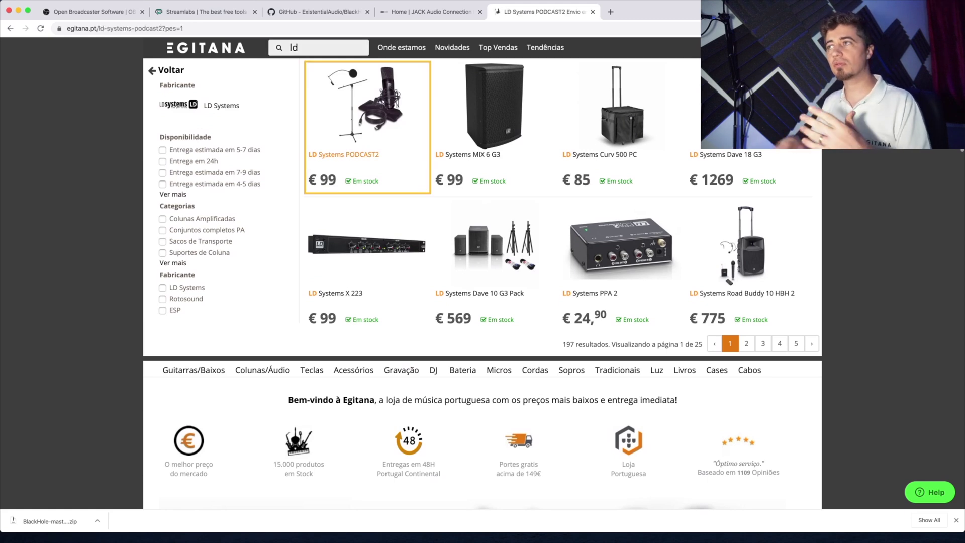